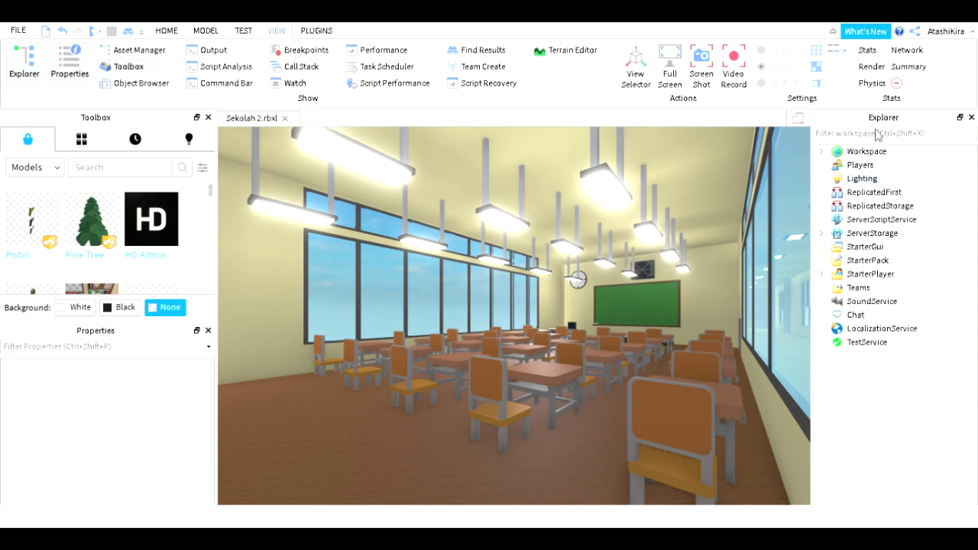
Step: Switch the Lighting Technology from Compatibility to ShadowMap
left_click(849, 178)
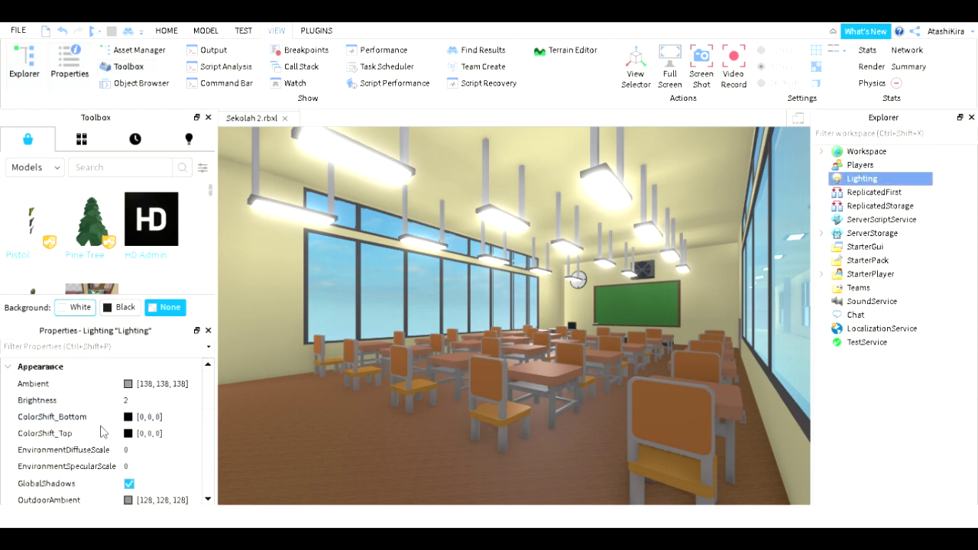
scroll(102, 433, "down", 2)
scroll(102, 430, "down", 2)
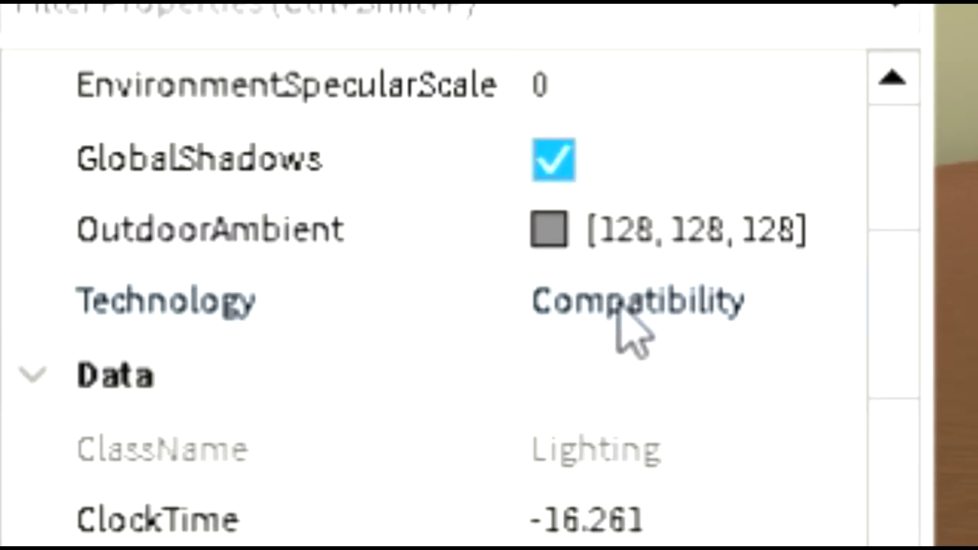
left_click(619, 309)
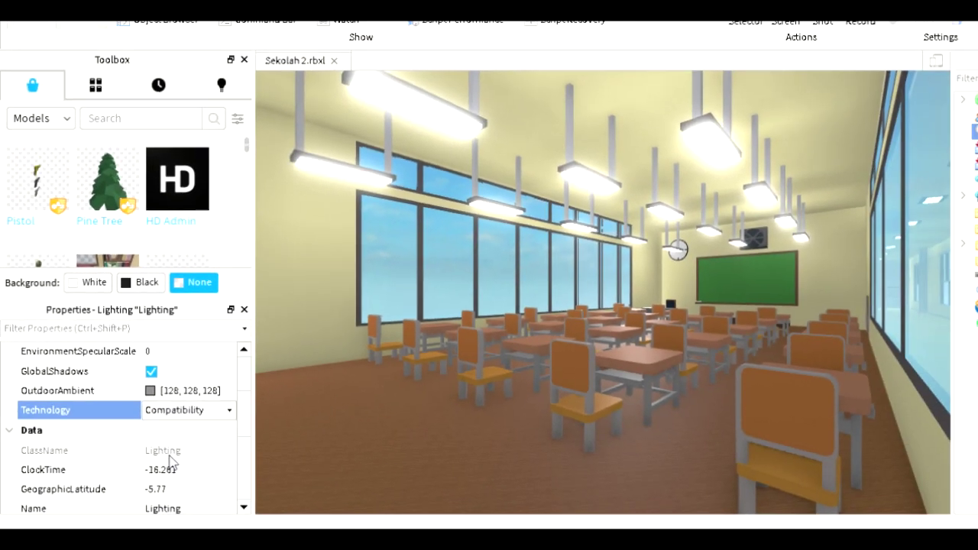
scroll(145, 420, "down", 1)
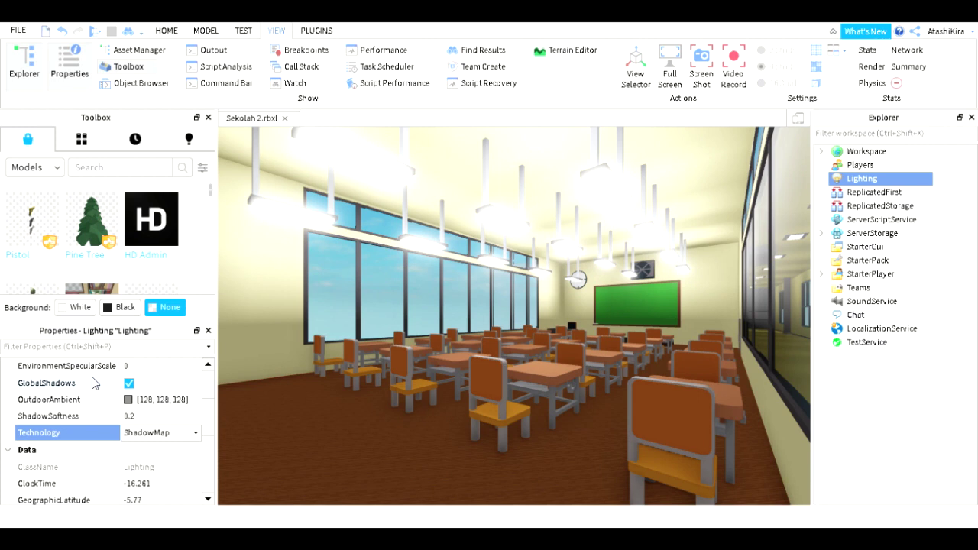
mouse_move(886, 180)
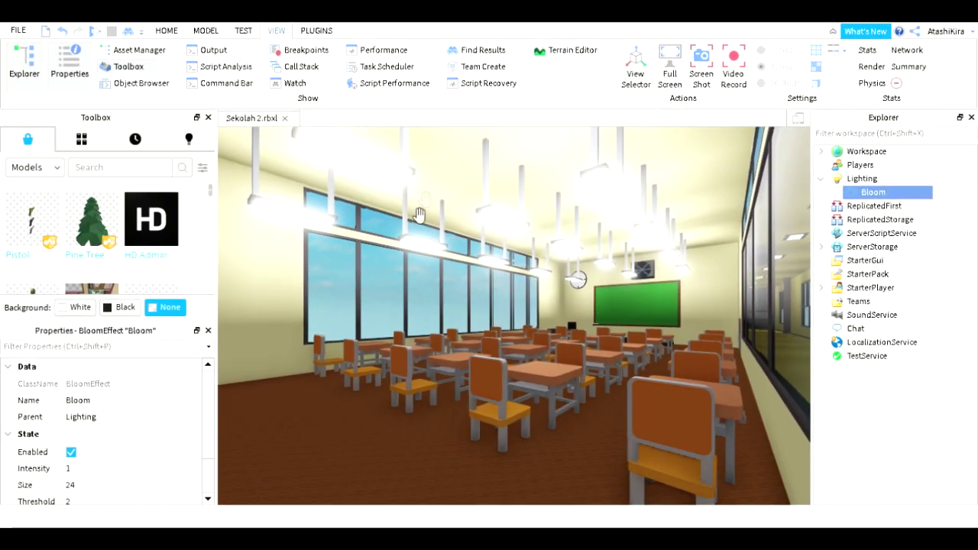
Step: Set the Bloom Threshold to about 3.078 and Size to 15, keeping Intensity at 1
scroll(70, 439, "down", 3)
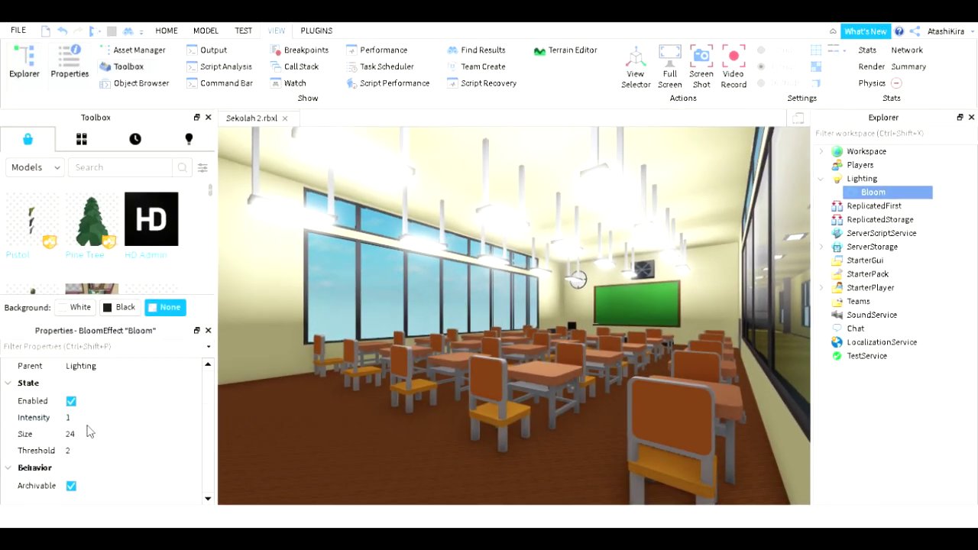
mouse_move(98, 457)
left_mouse_down()
mouse_move(189, 457)
mouse_move(139, 439)
left_mouse_up()
left_click(151, 433)
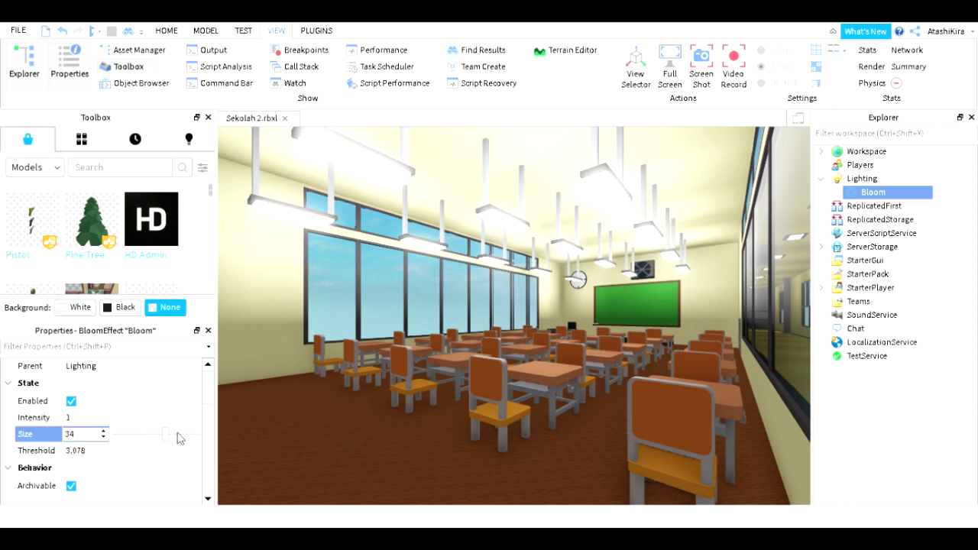
left_click(134, 417)
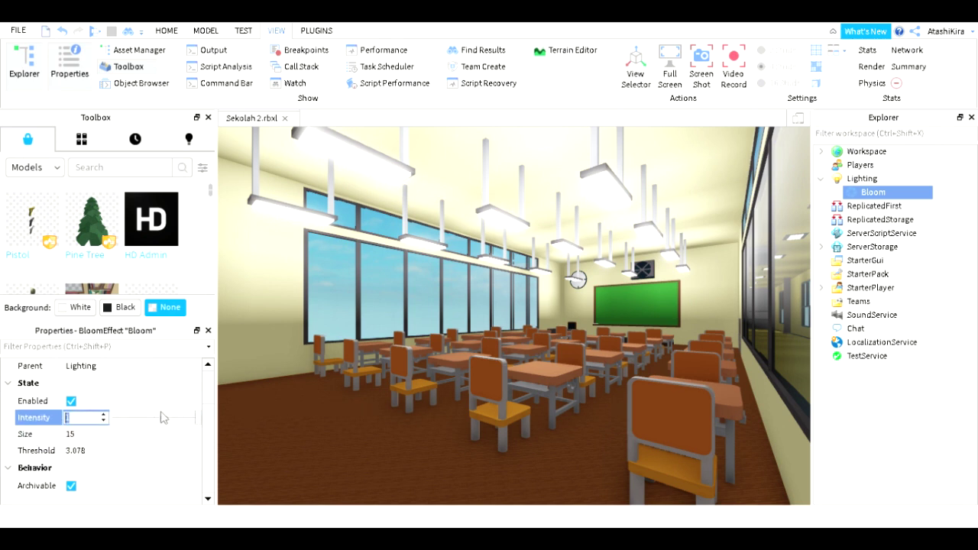
left_click(315, 35)
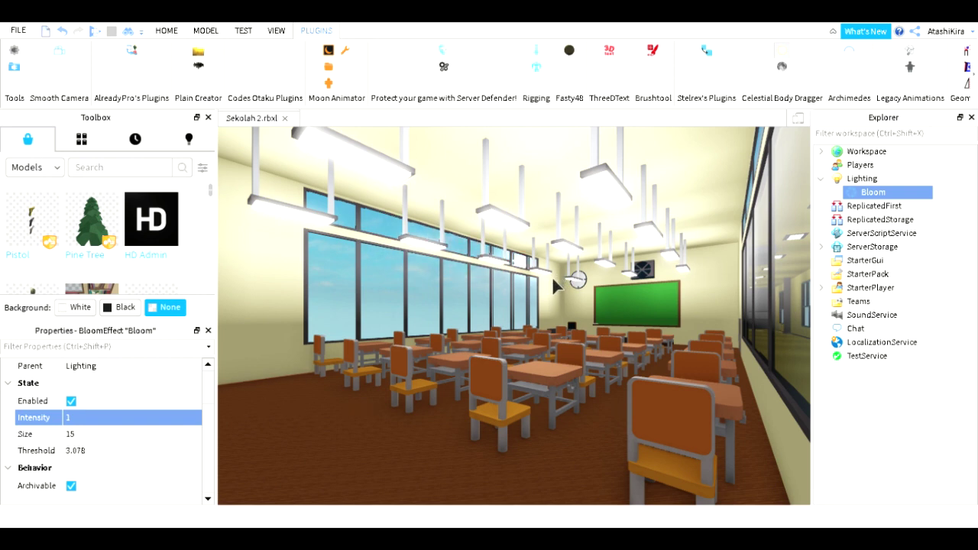
Step: Add a SunRays effect to Lighting with Intensity 0.25 and Spread 1
left_click(887, 178)
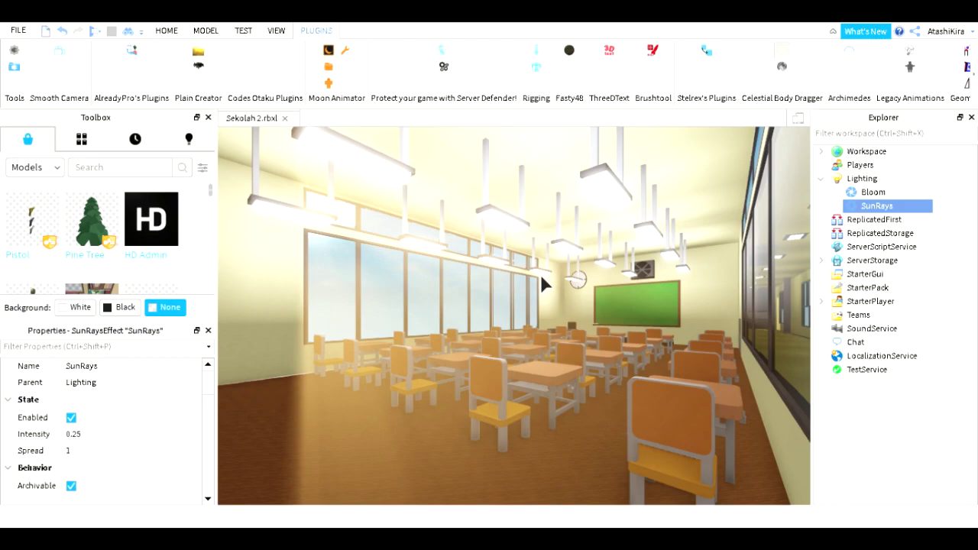
left_click(849, 182)
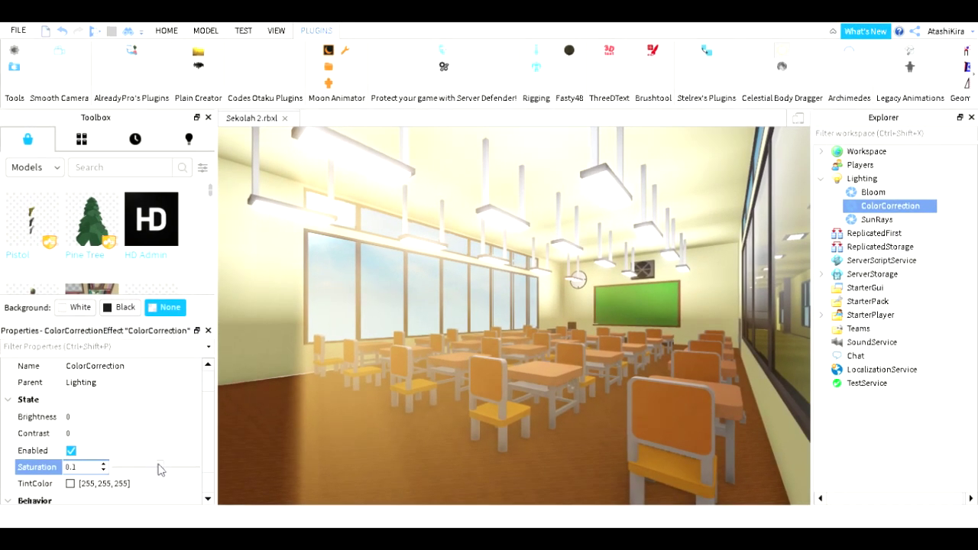
Step: Set the ColorCorrection Saturation to 0.2 and Contrast to 0.1
left_click_drag(168, 471, 223, 471)
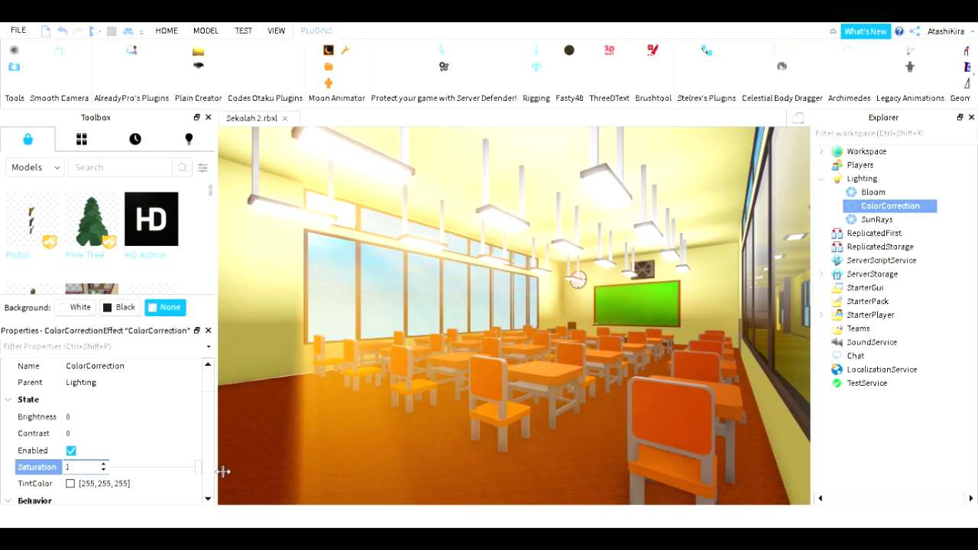
left_click_drag(205, 467, 170, 465)
left_click(132, 434)
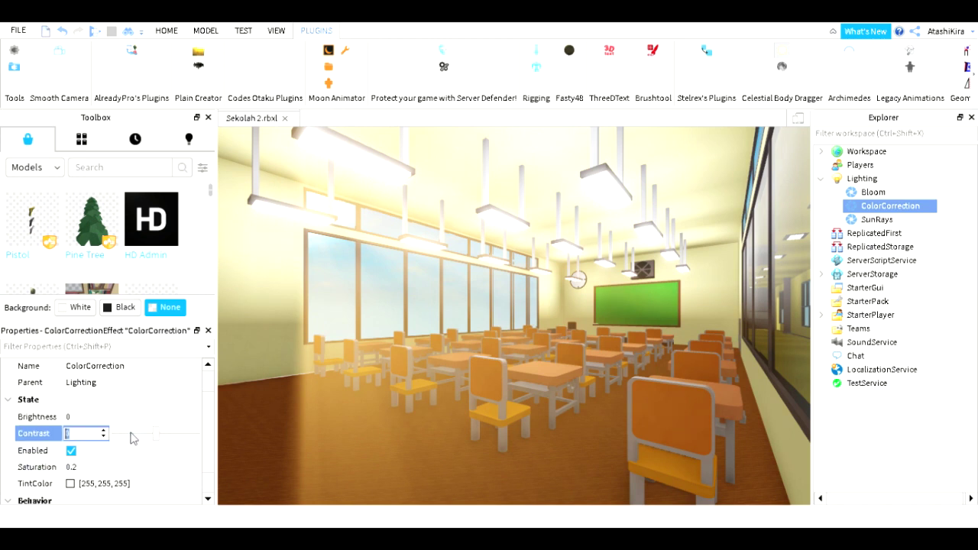
type("0.1")
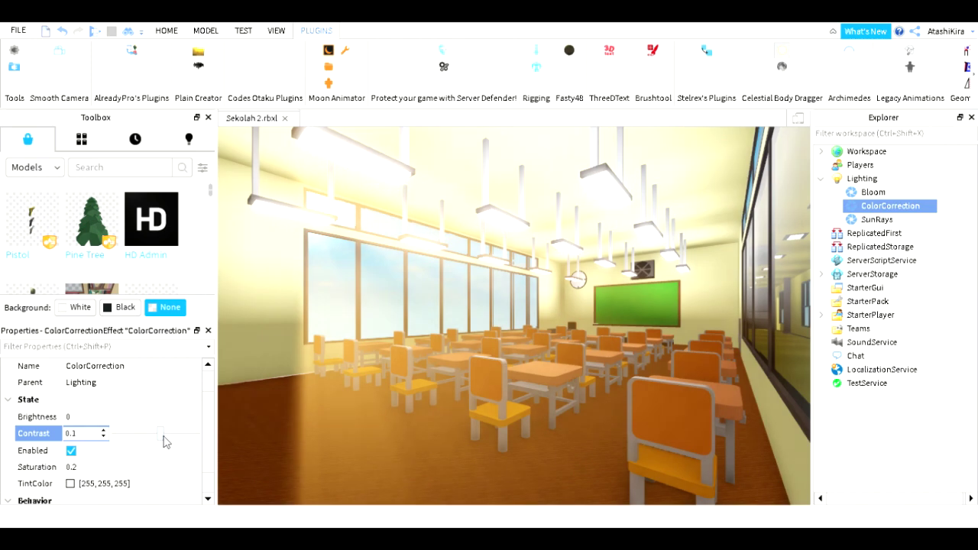
Step: Bring the ColorCorrection Brightness to -0.02 with the spin arrows
left_click(157, 425)
type("0.09")
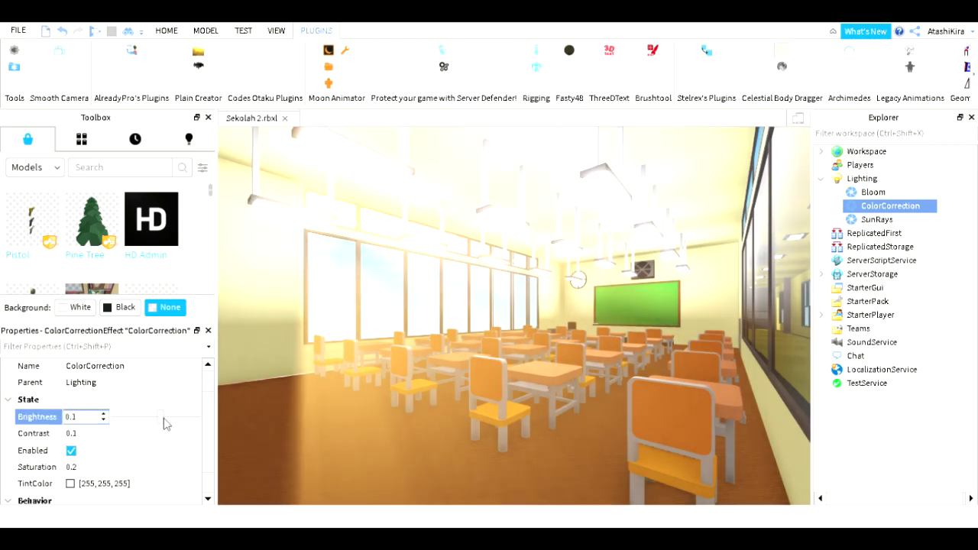
left_click(104, 419)
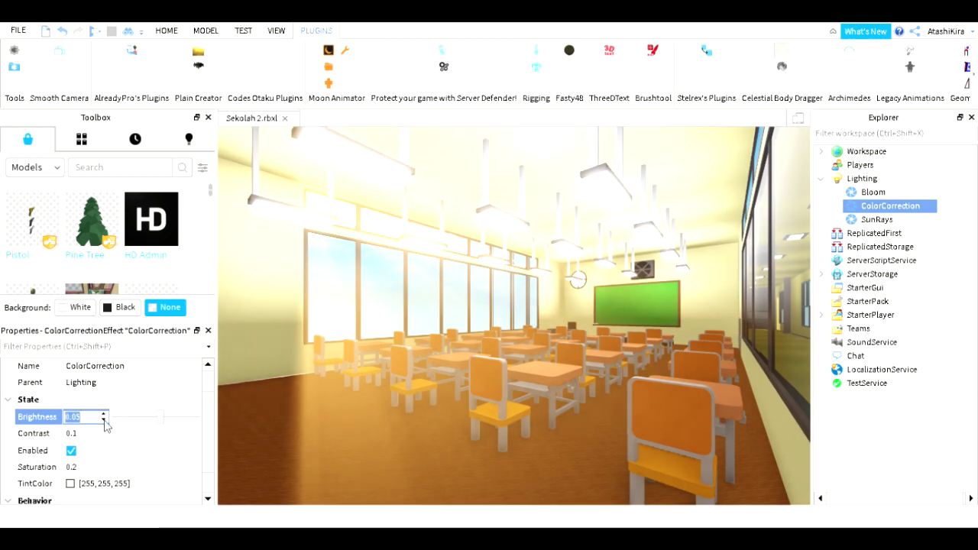
left_click(104, 420)
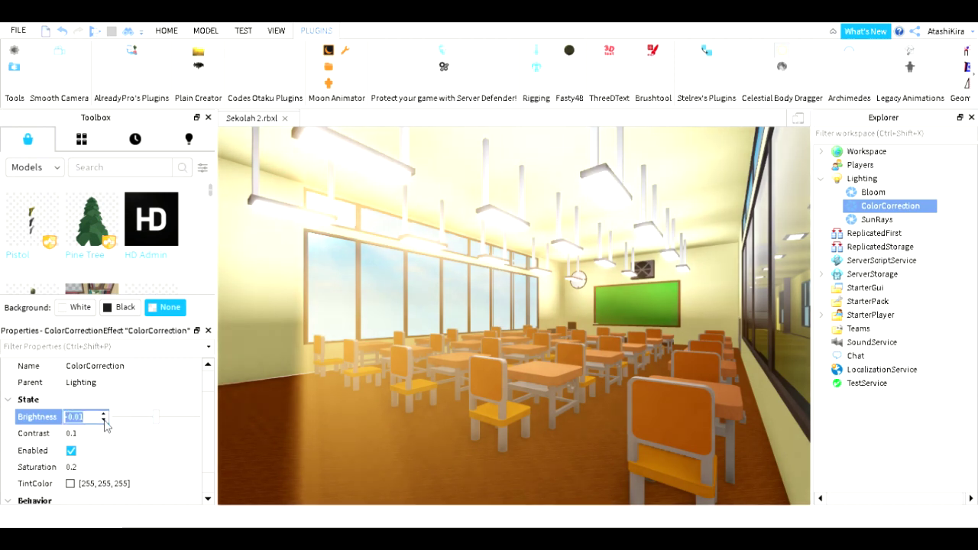
left_click(104, 420)
left_click(104, 420)
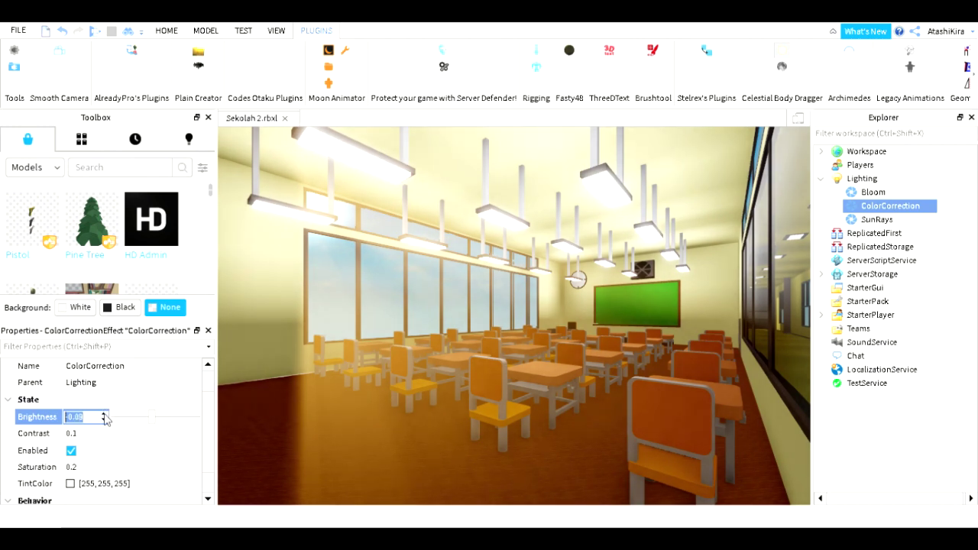
left_click(104, 415)
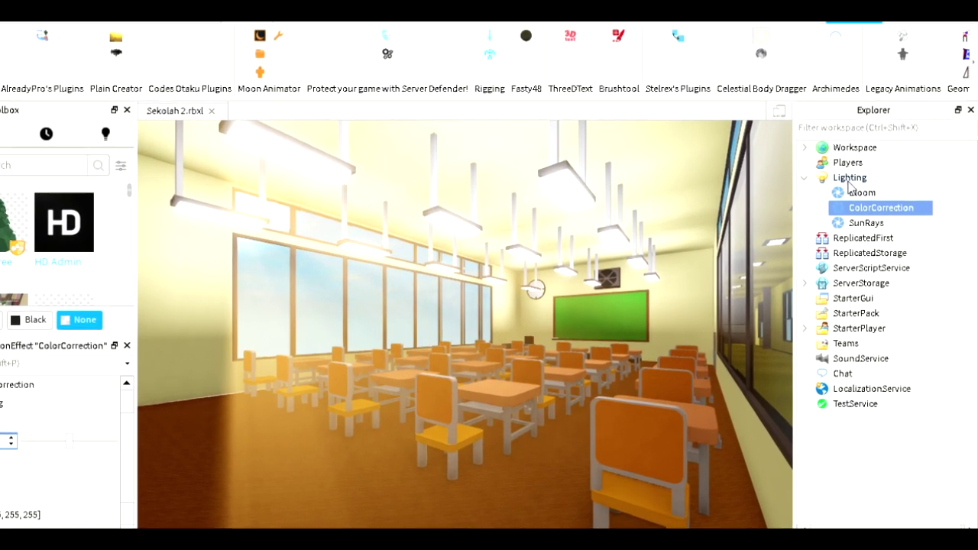
left_click(850, 179)
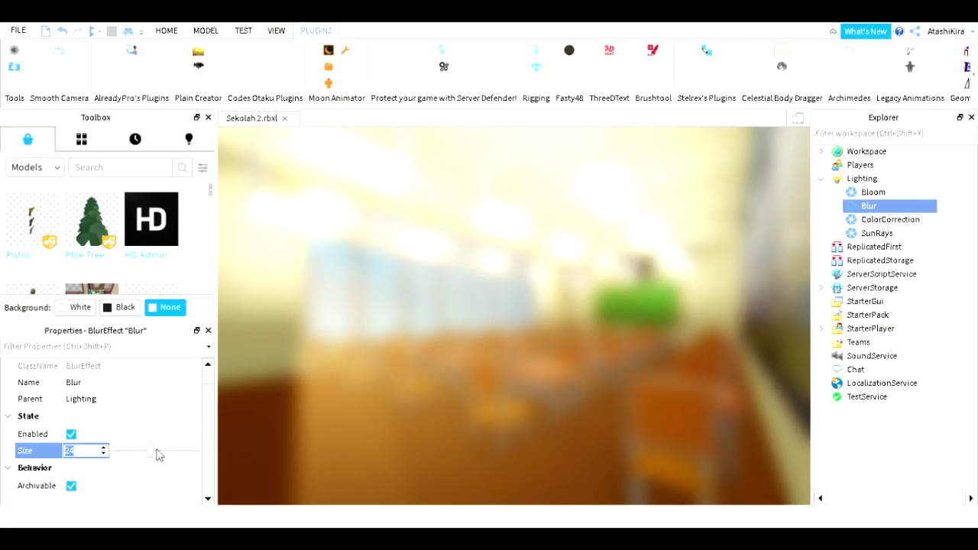
Step: Set the Blur Size to 3, then nudge it up to 4
type("3")
key("Return")
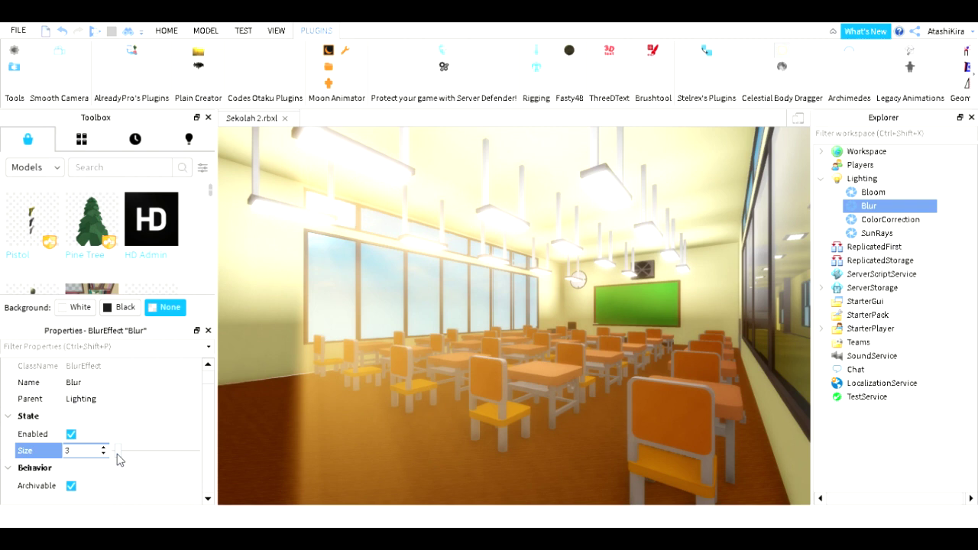
left_click_drag(118, 454, 120, 454)
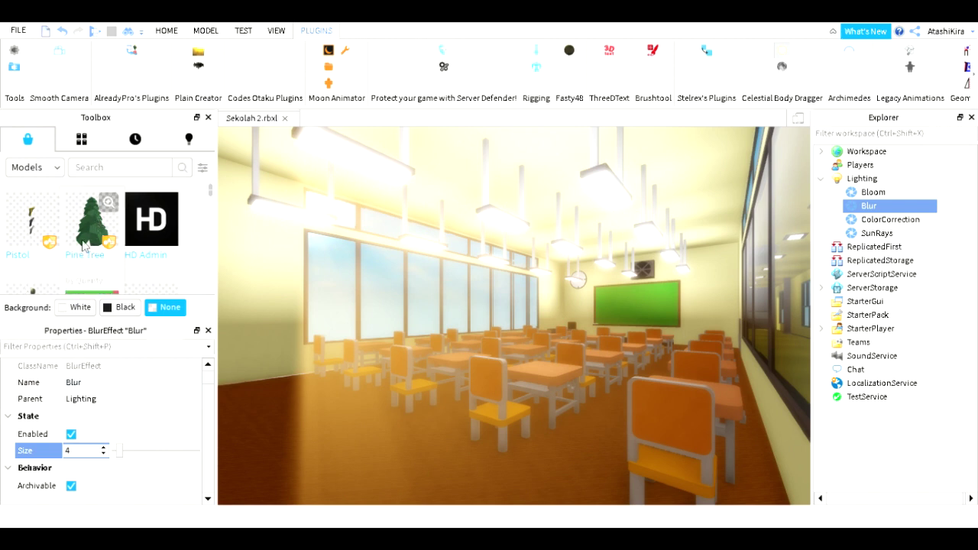
Step: Search the Toolbox models for 'Sky Sunset'
left_click(107, 167)
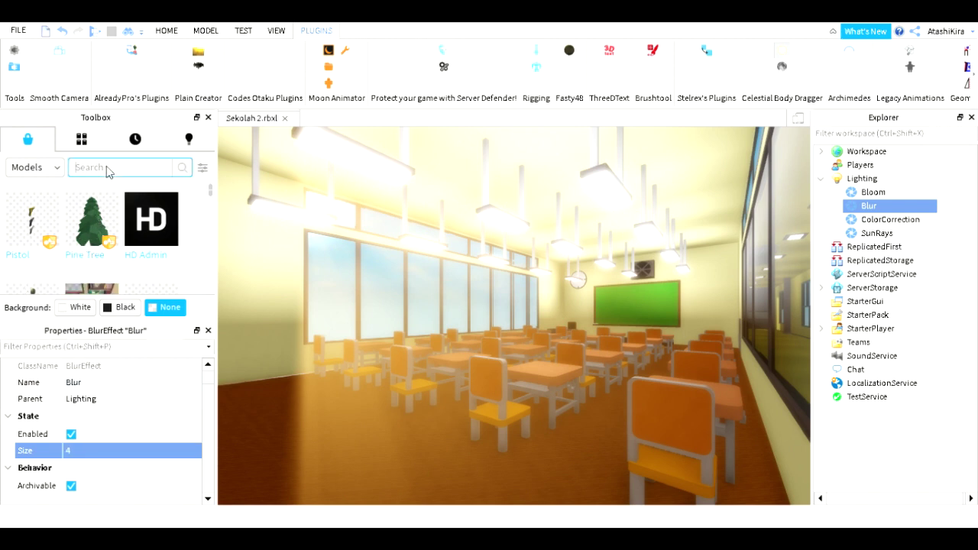
type("S")
type("Sunset")
key("Return")
left_click(183, 168)
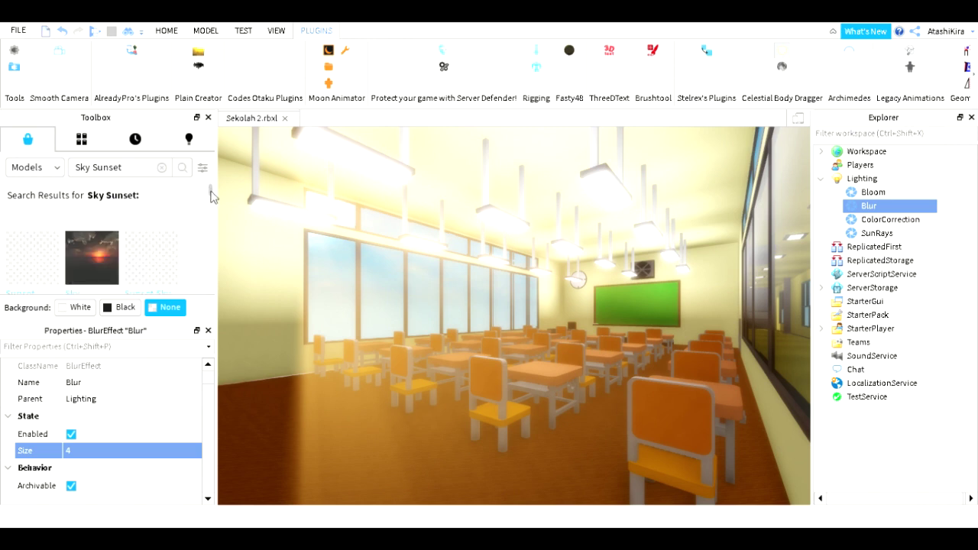
Step: Browse the results and insert the Sunset Sky (HD) model
scroll(212, 196, "down", 1)
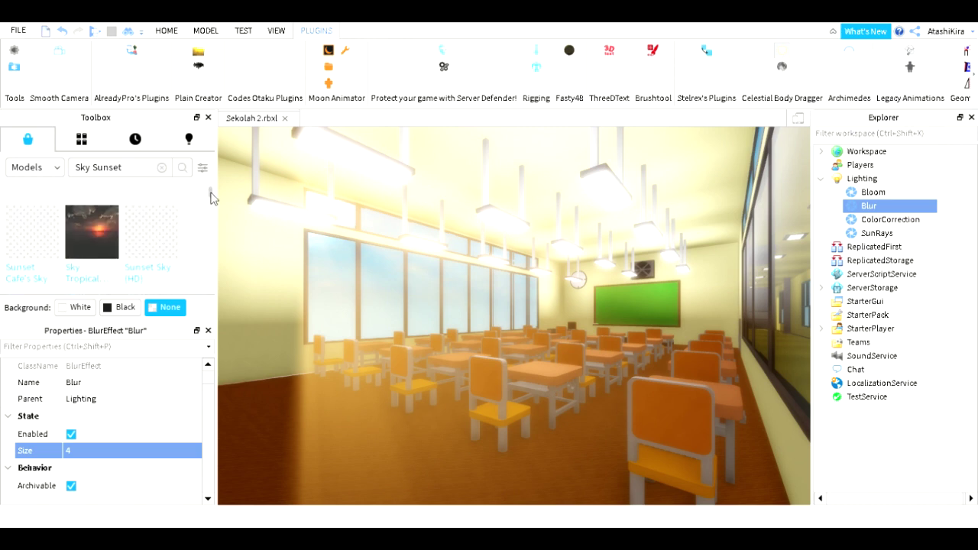
scroll(212, 196, "down", 3)
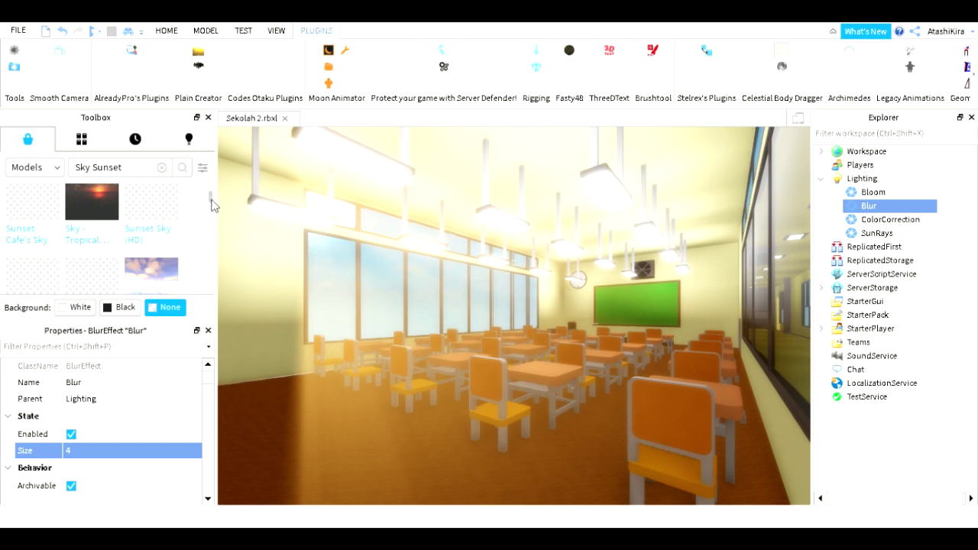
scroll(211, 205, "up", 2)
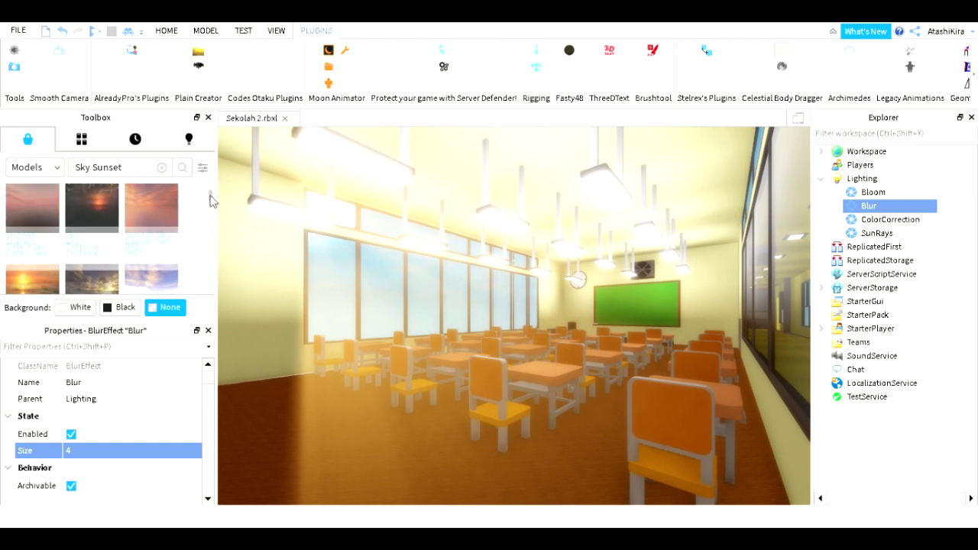
left_click_drag(211, 199, 211, 232)
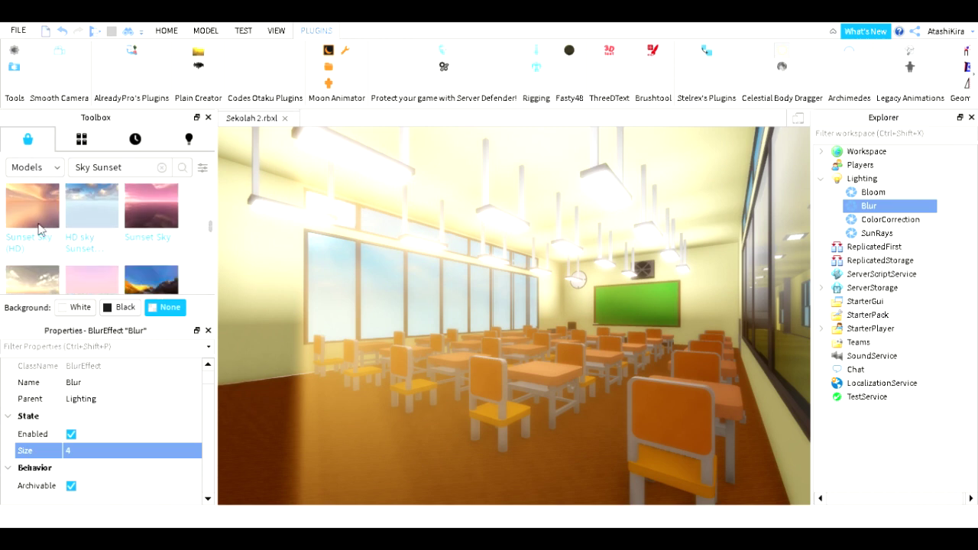
mouse_move(32, 222)
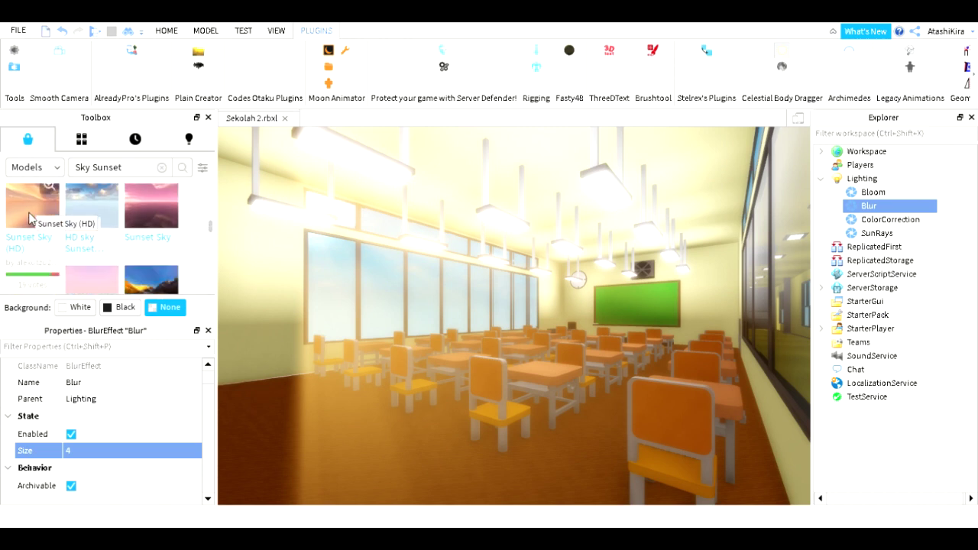
left_click(31, 218)
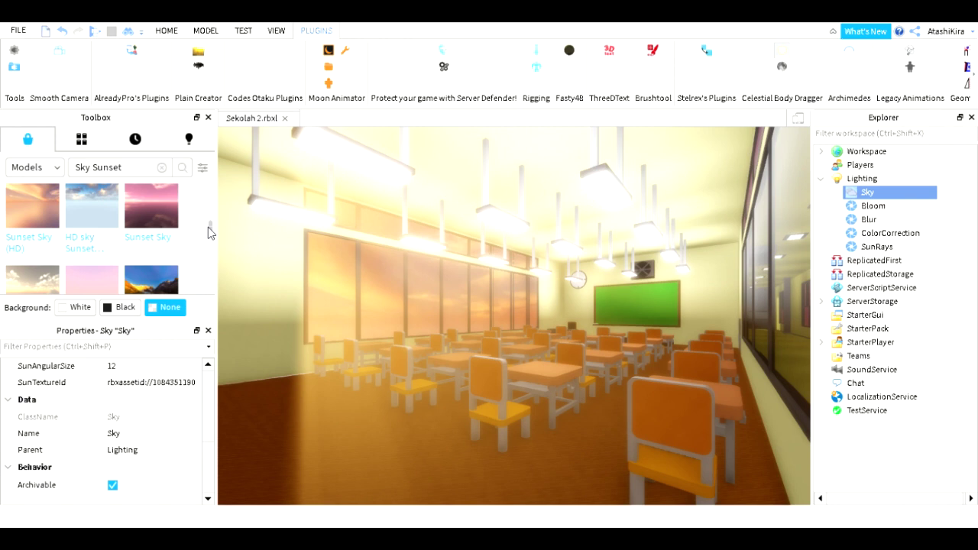
Step: Delete the unwanted inserted skies and keep the first sunset sky result under Lighting
scroll(210, 225, "down", 3)
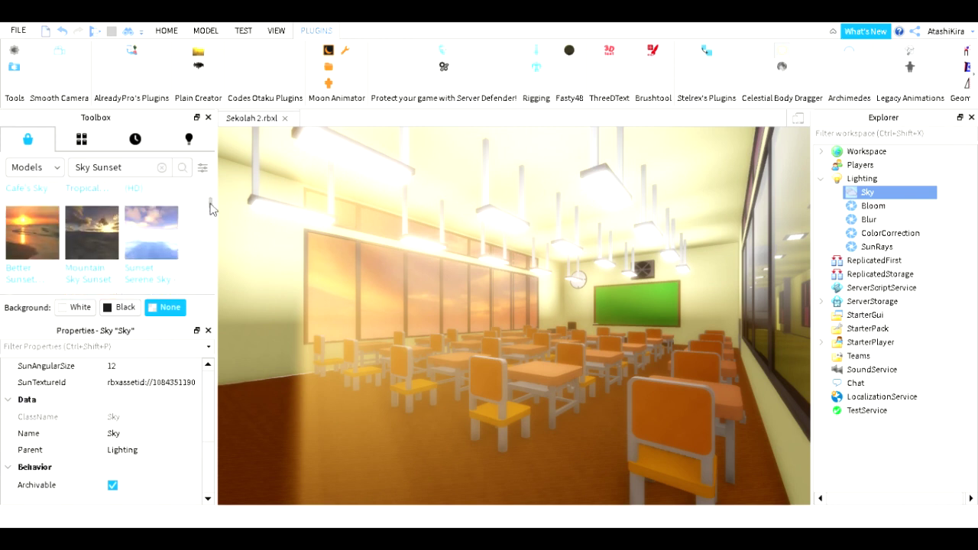
key("Delete")
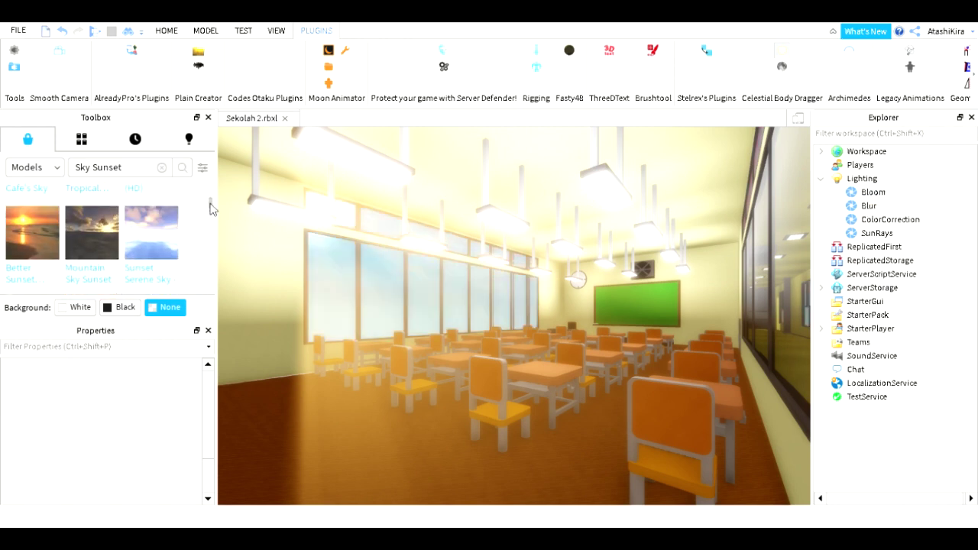
scroll(211, 205, "up", 1)
scroll(210, 205, "up", 1)
mouse_move(157, 208)
left_click(157, 211)
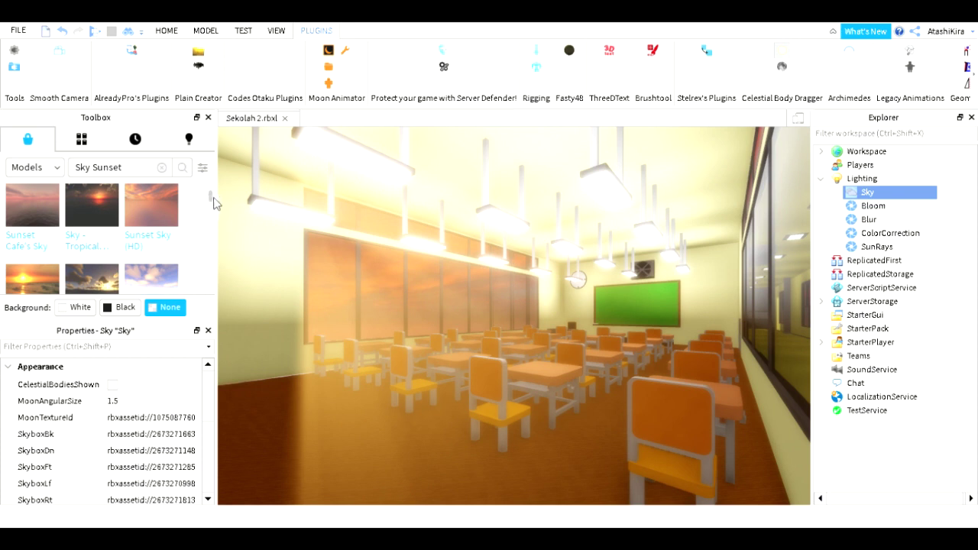
scroll(214, 202, "up", 1)
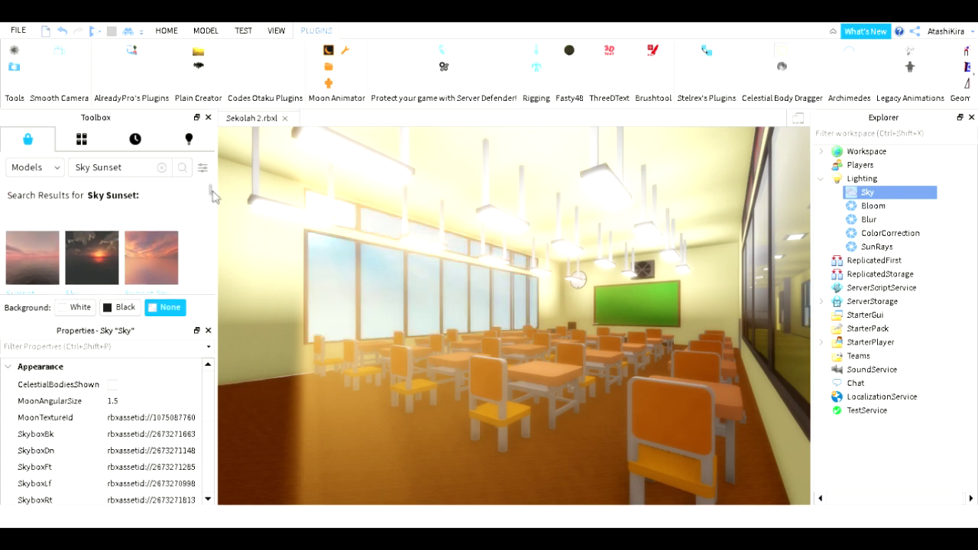
key("Delete")
left_click(15, 259)
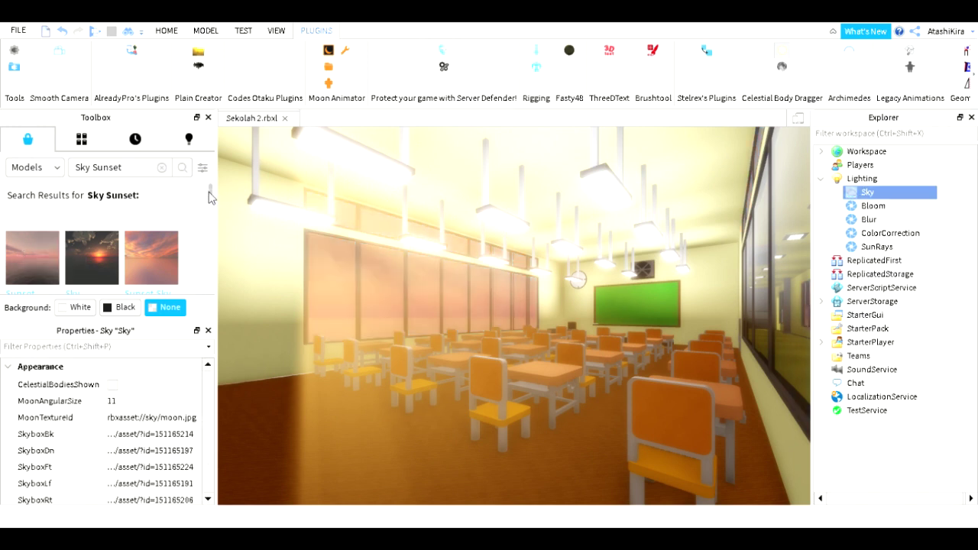
Step: Add a DepthOfField effect under Lighting
left_click(882, 193)
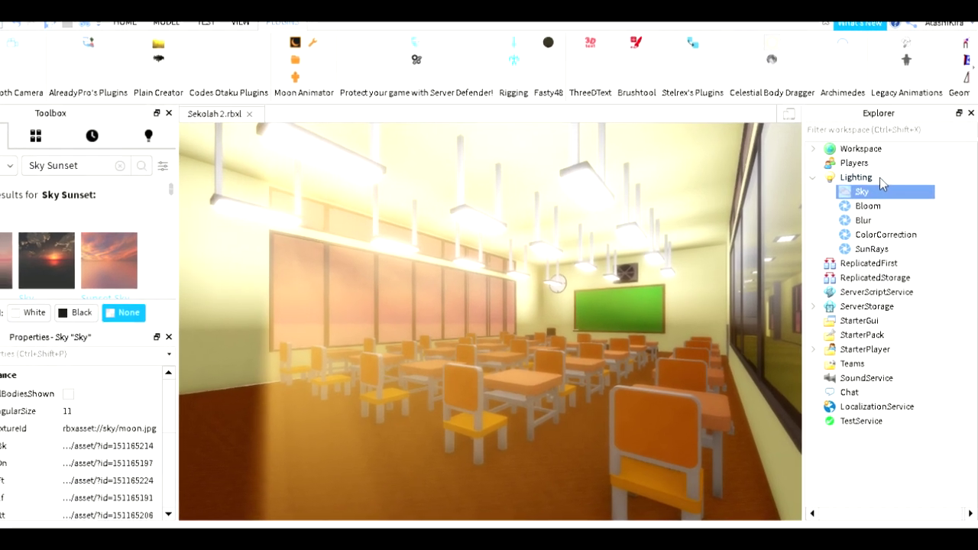
left_click(881, 179)
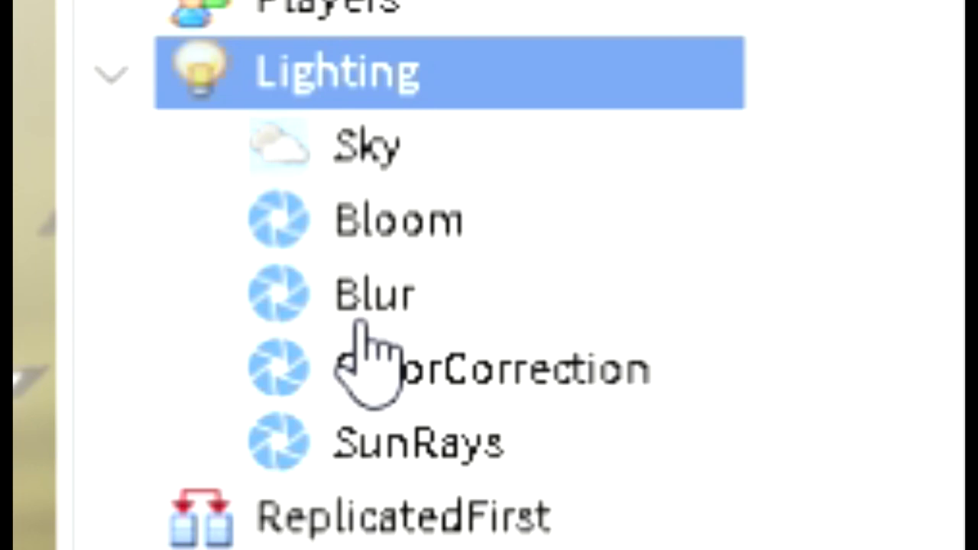
key("ctrl+shift+v")
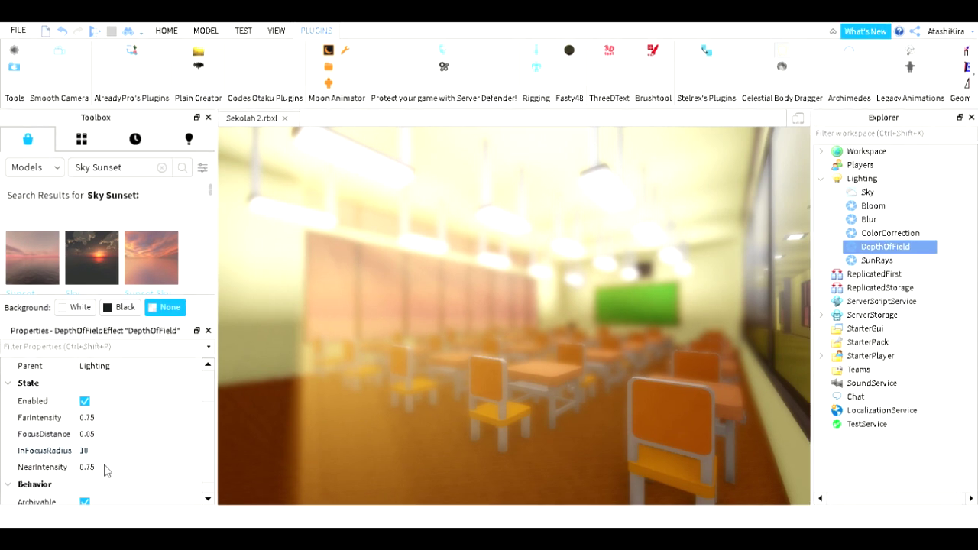
Step: Set DepthOfField InFocusRadius to about 39.385, FocusDistance 44.44 and FarIntensity 0.857
left_click(105, 467)
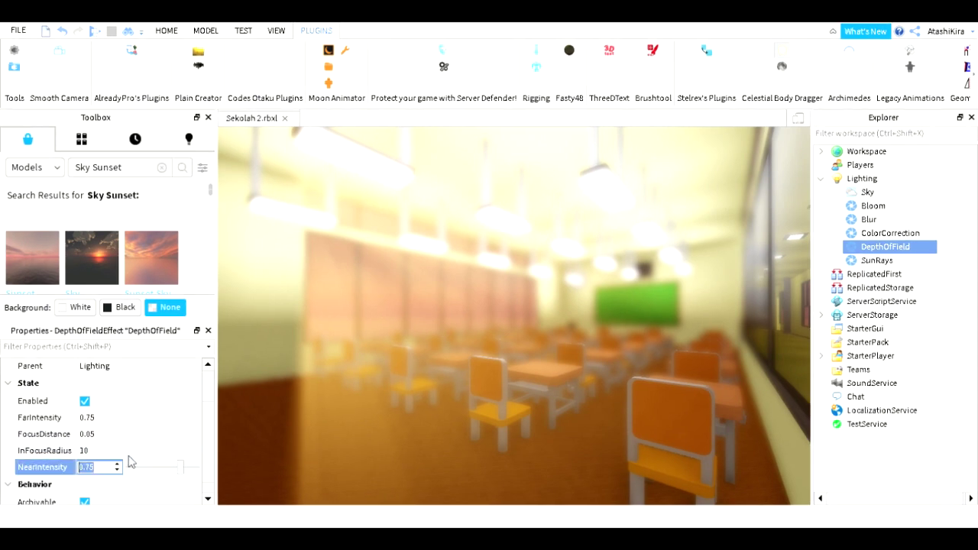
left_click(138, 451)
type("35.355")
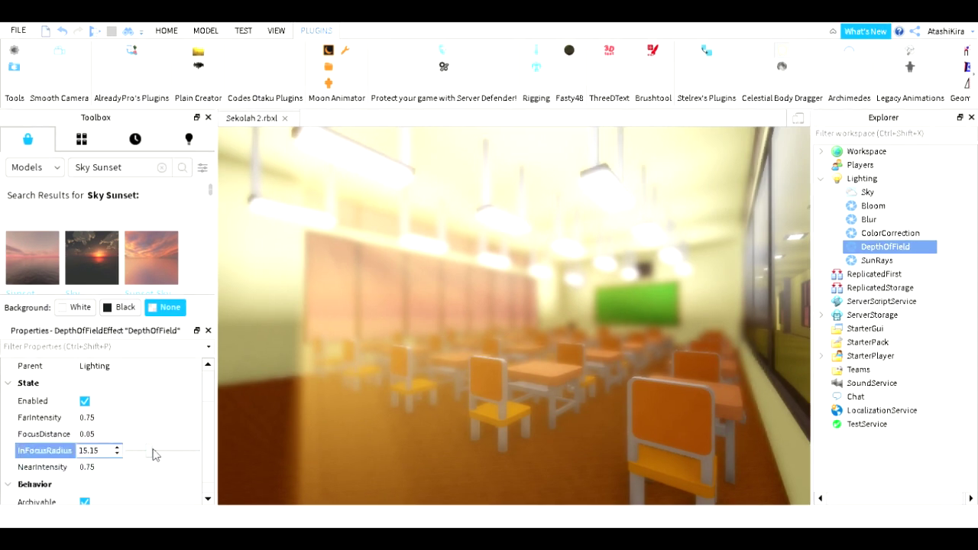
mouse_move(181, 453)
left_mouse_down()
mouse_move(193, 452)
mouse_move(184, 453)
left_mouse_up()
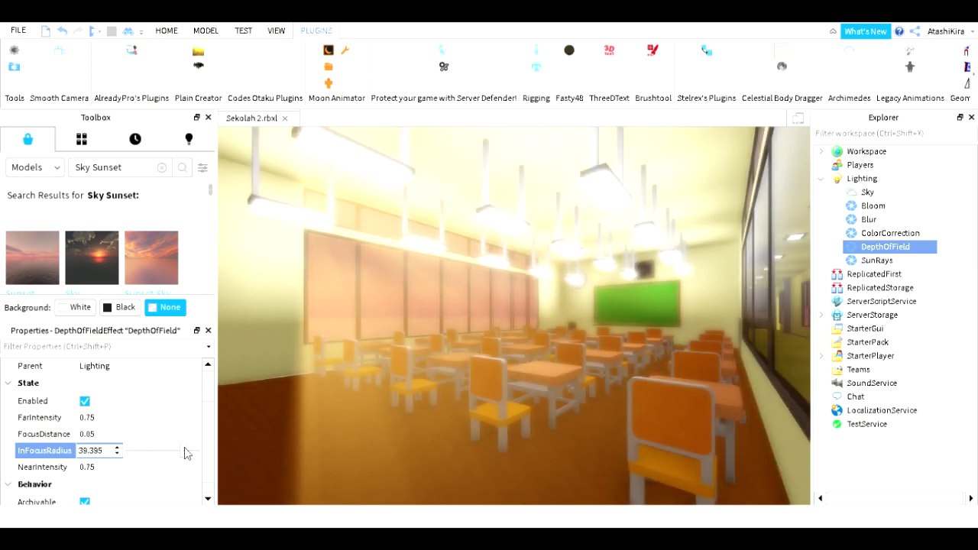
left_click(120, 434)
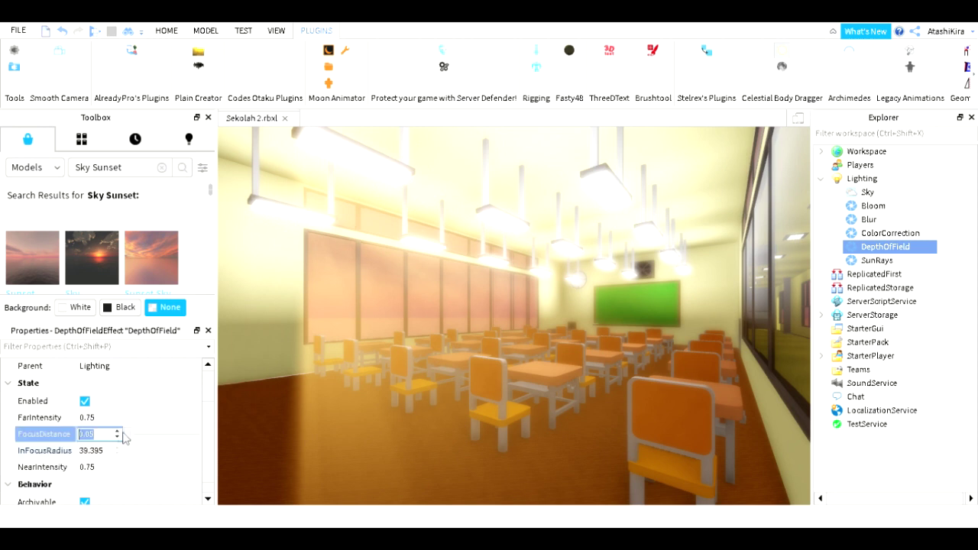
mouse_move(127, 437)
left_mouse_down()
mouse_move(164, 437)
mouse_move(146, 441)
left_mouse_up()
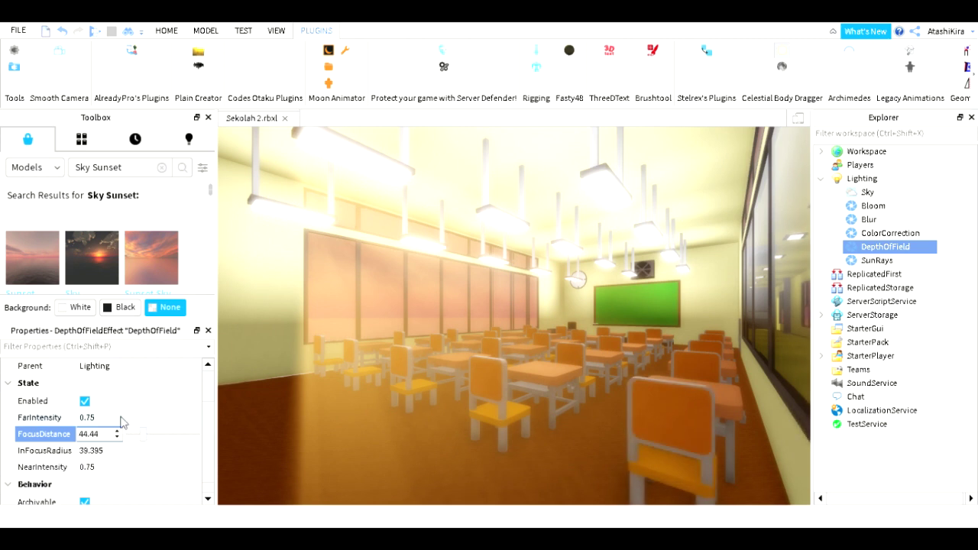
left_click(127, 418)
left_click_drag(184, 423, 136, 424)
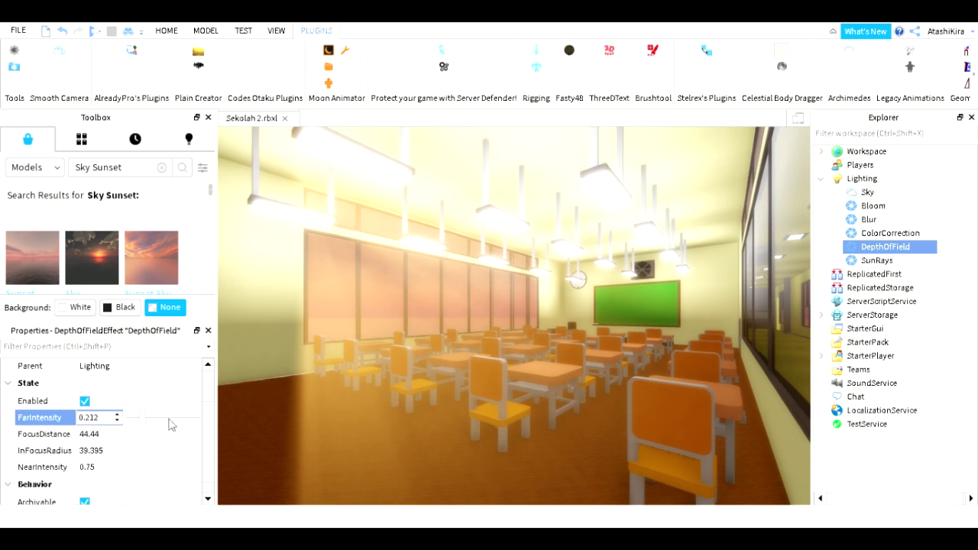
mouse_move(136, 425)
left_mouse_down()
mouse_move(127, 426)
mouse_move(145, 425)
left_mouse_up()
left_click(150, 469)
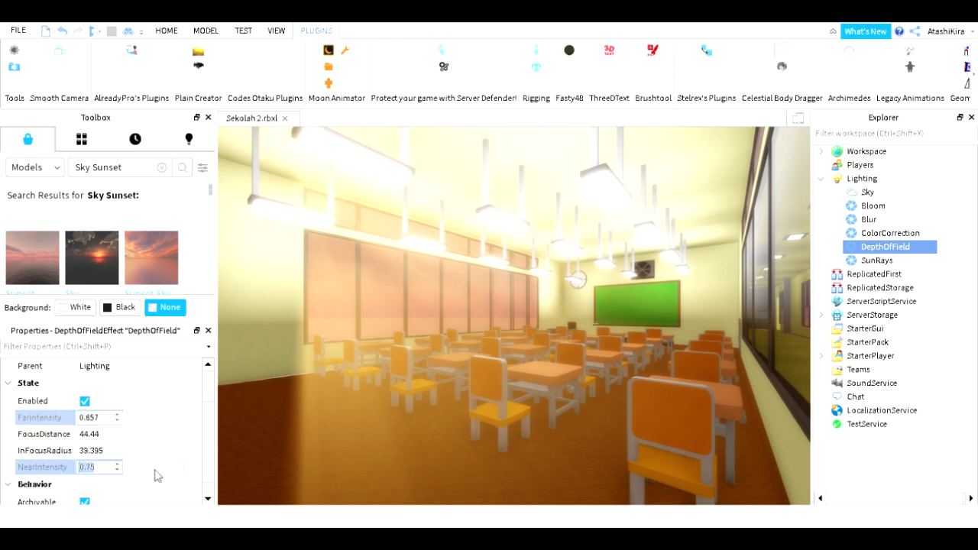
Step: Lower DepthOfField NearIntensity, set InFocusRadius to 29.8 and FocusDistance to 36.36
left_click(175, 468)
mouse_move(175, 467)
left_mouse_down()
mouse_move(129, 470)
mouse_move(161, 469)
left_mouse_up()
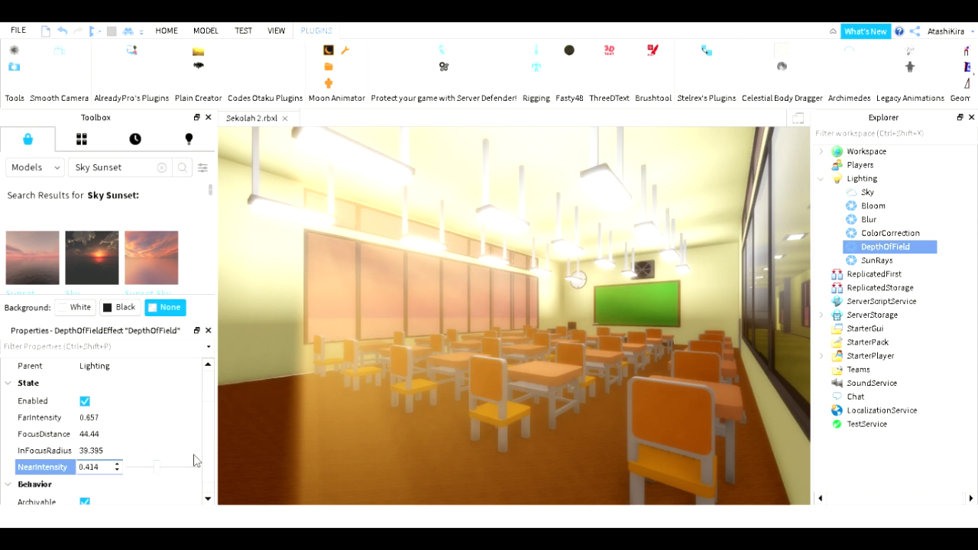
left_click(149, 451)
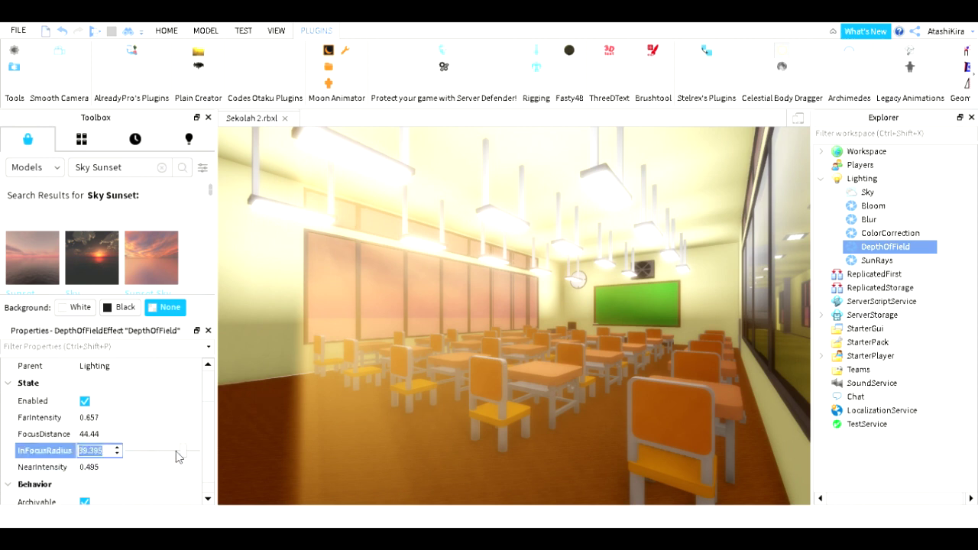
mouse_move(184, 456)
left_mouse_down()
mouse_move(152, 461)
mouse_move(171, 461)
left_mouse_up()
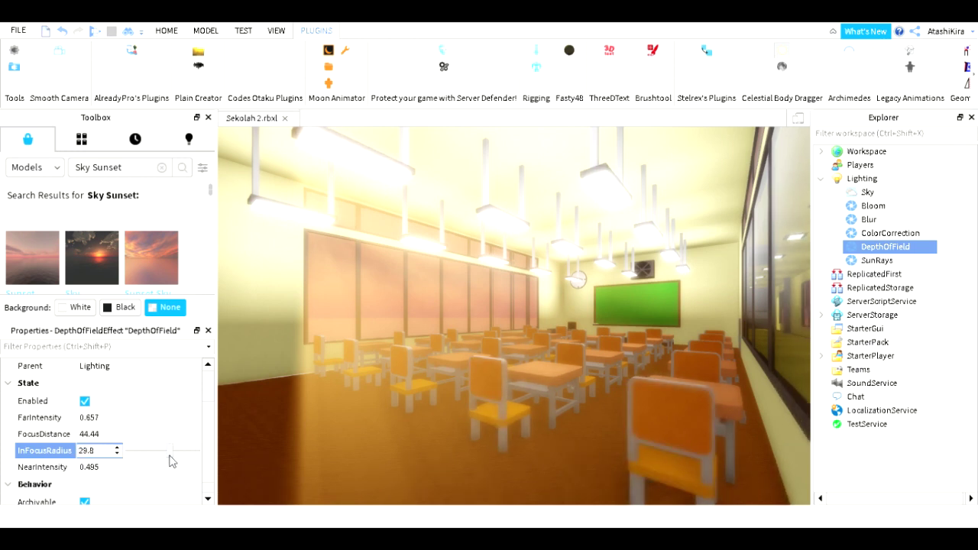
left_click(148, 434)
left_click_drag(142, 437, 147, 441)
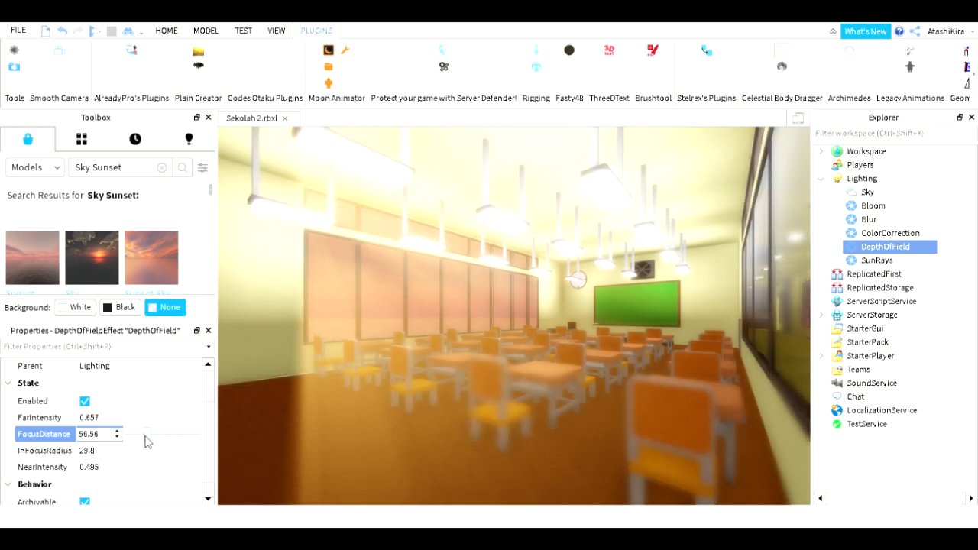
left_click_drag(140, 441, 138, 442)
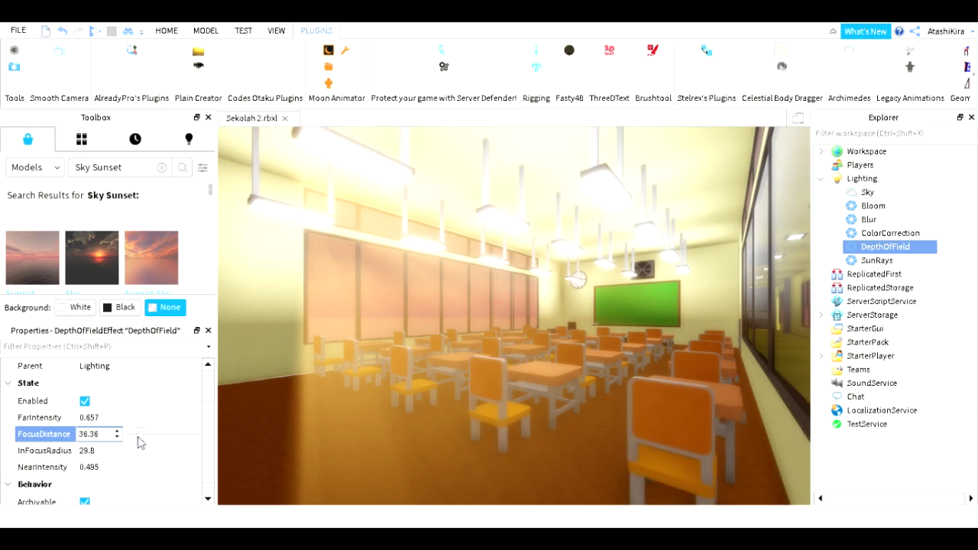
left_click(863, 179)
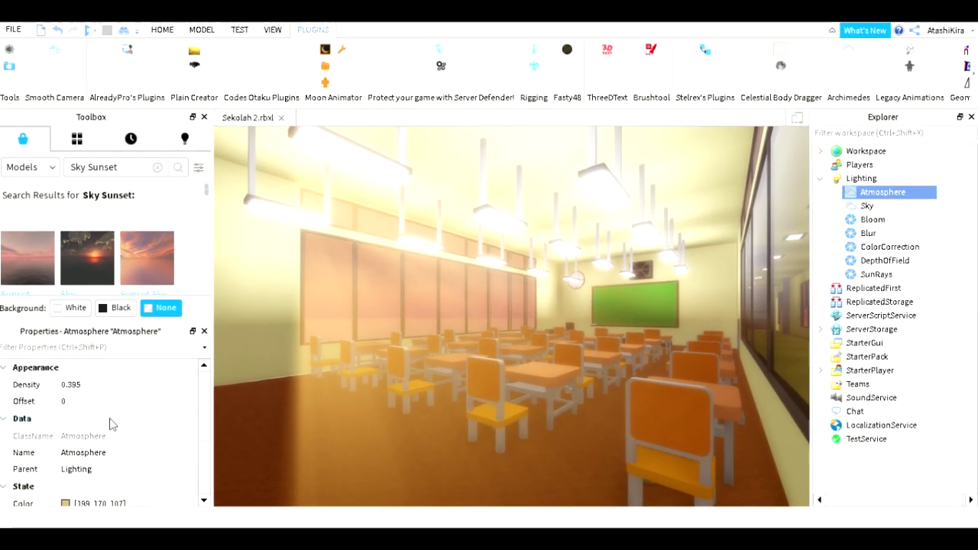
Step: Give the Atmosphere Color [234, 156, 0], Haze 0.01 and Decay [255, 170, 127]
scroll(110, 425, "down", 3)
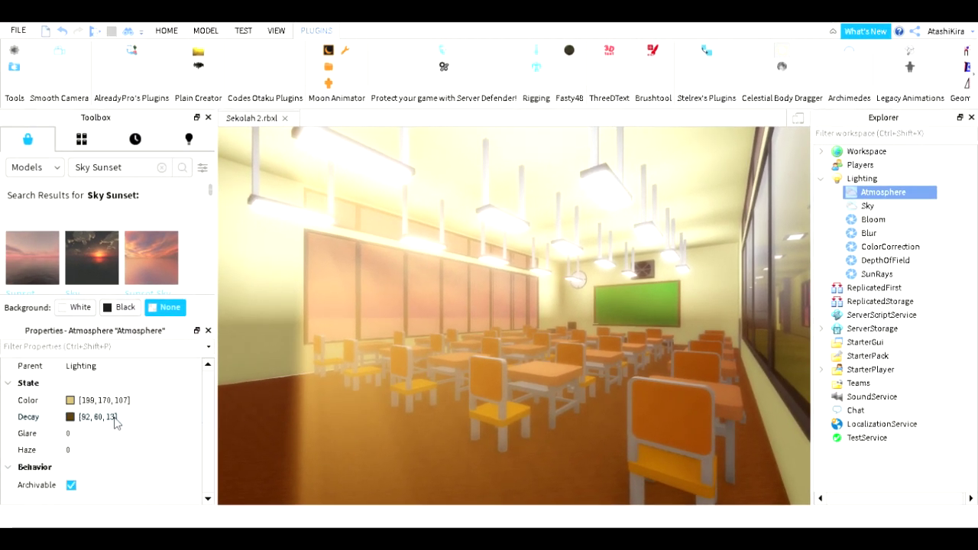
left_click(70, 404)
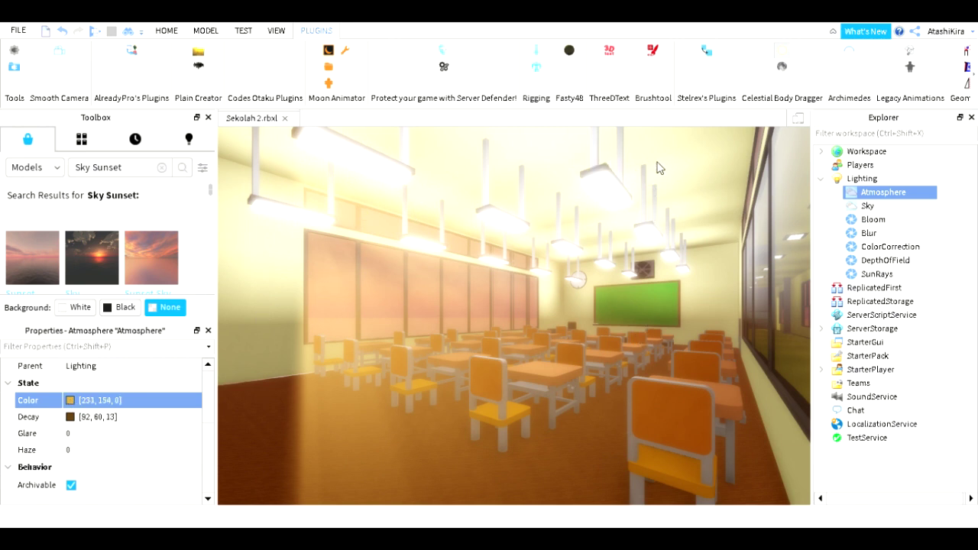
left_click(95, 449)
type("0.85")
left_click_drag(122, 456, 111, 456)
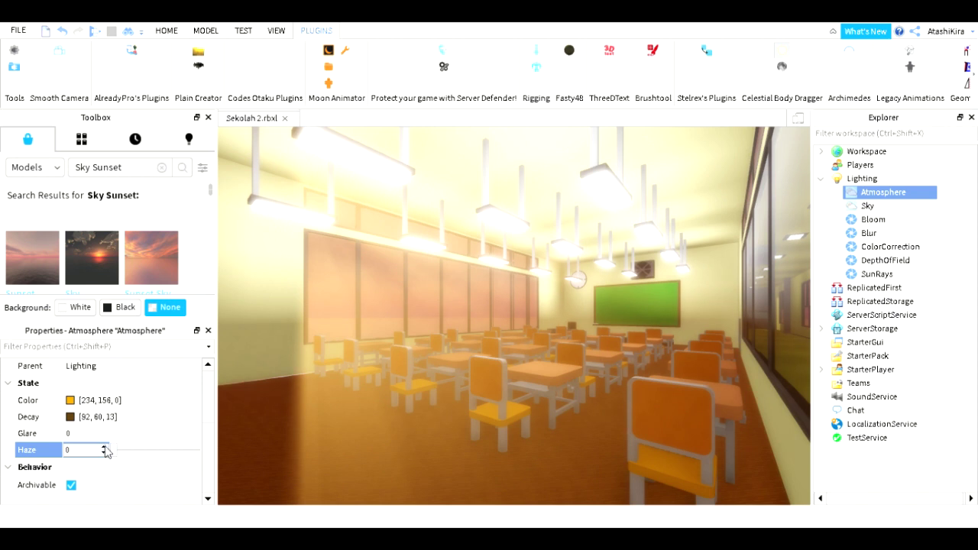
left_click(104, 448)
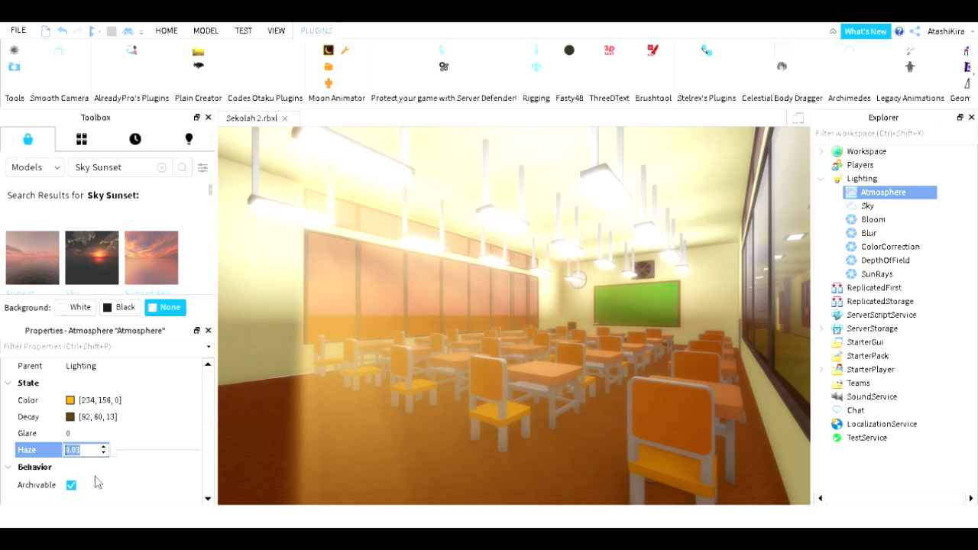
left_click(100, 434)
left_click(77, 420)
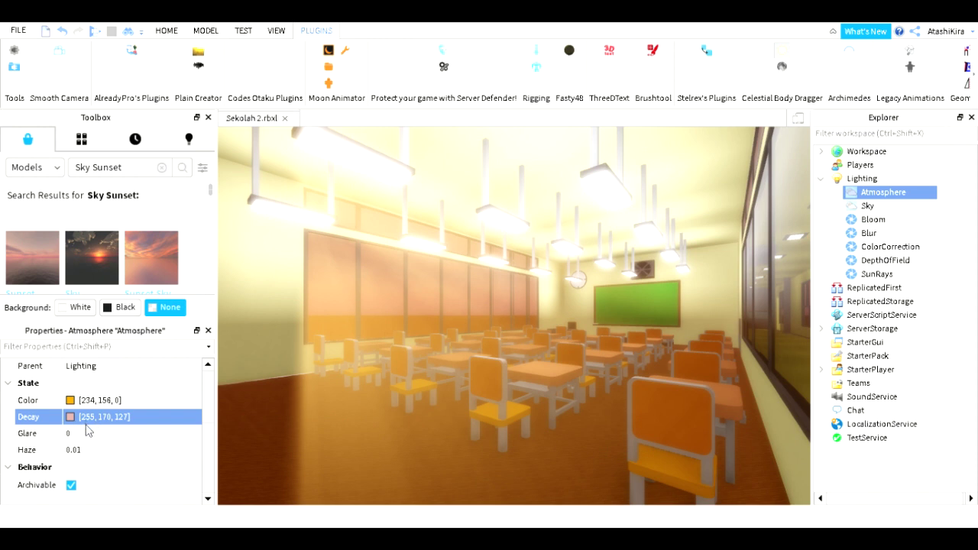
Step: Try Atmosphere Glare values 0.78 and 3.9, then return Glare to 0
left_click(119, 434)
left_click(105, 431)
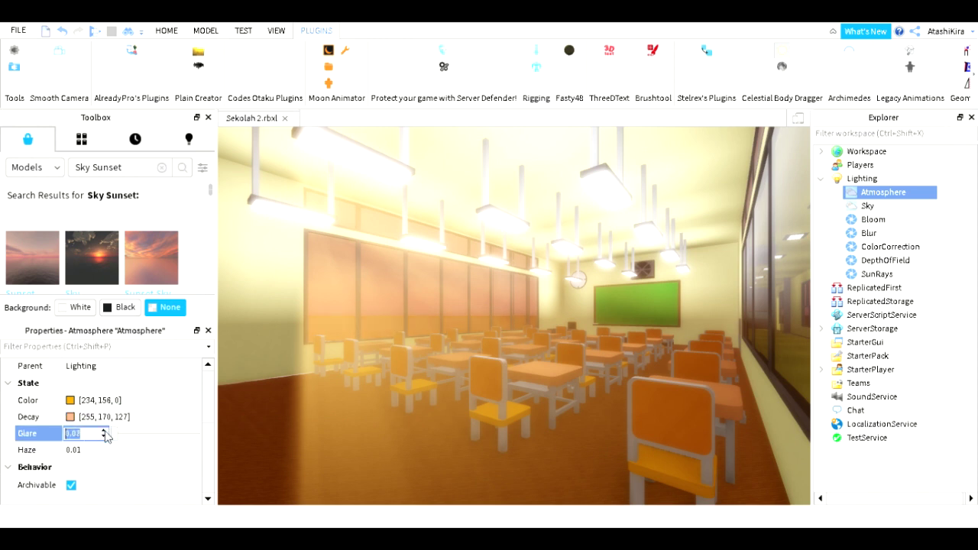
type("0.78")
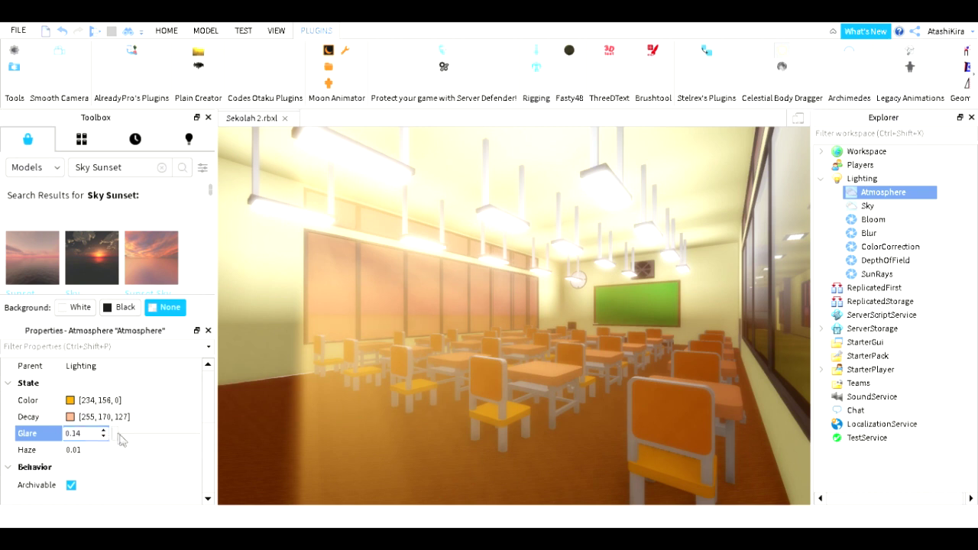
key("Return")
type("3.9")
key("Return")
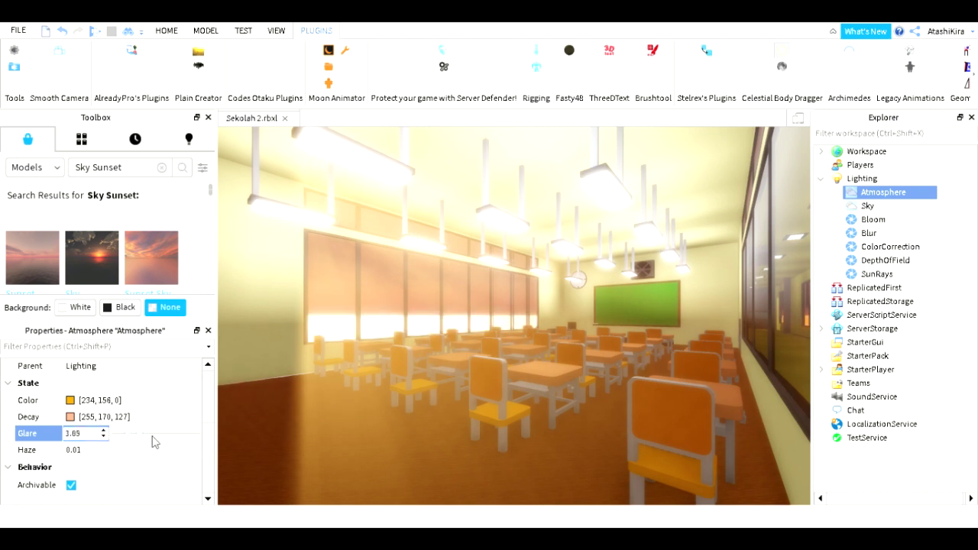
type("0")
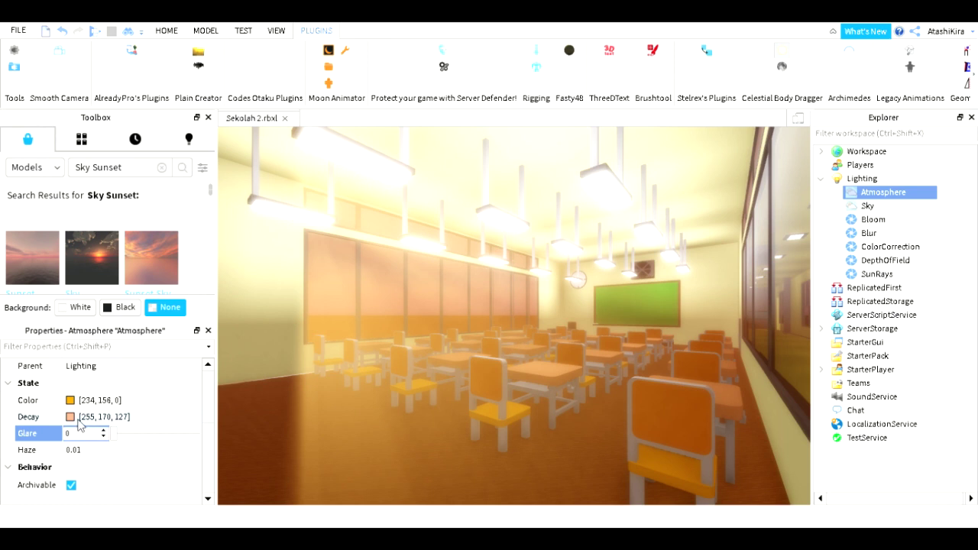
Step: Set the Atmosphere Decay colour to orange [255, 170, 0]
left_click(76, 417)
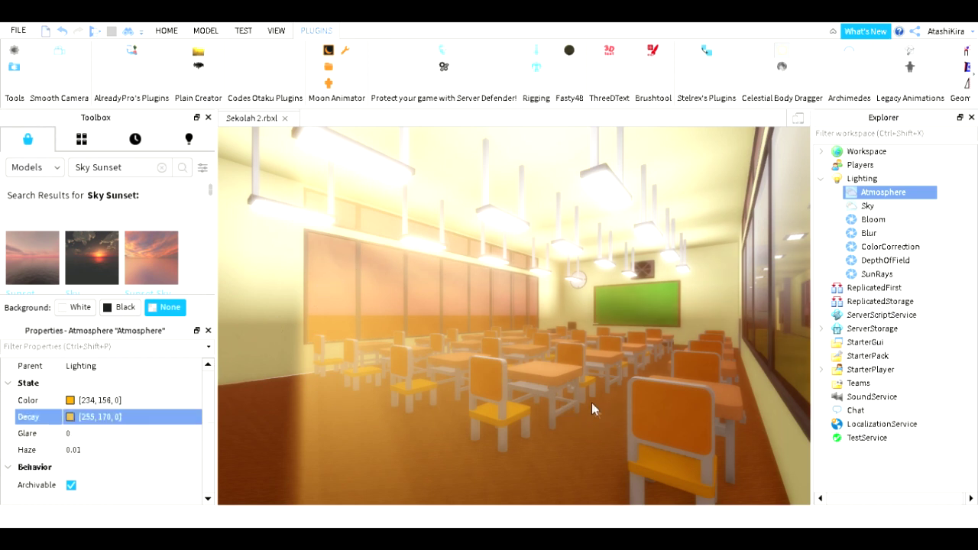
left_click(76, 433)
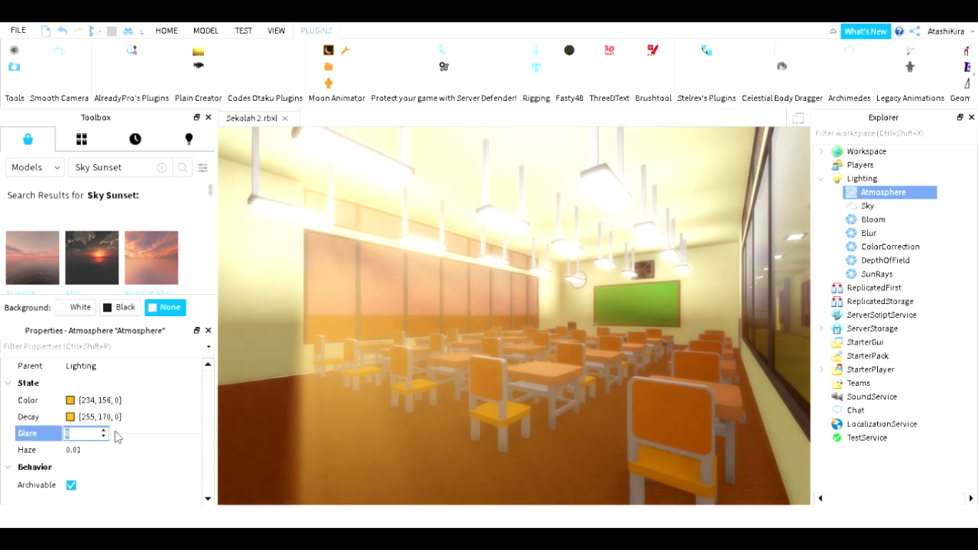
type("0.59")
type("0.25")
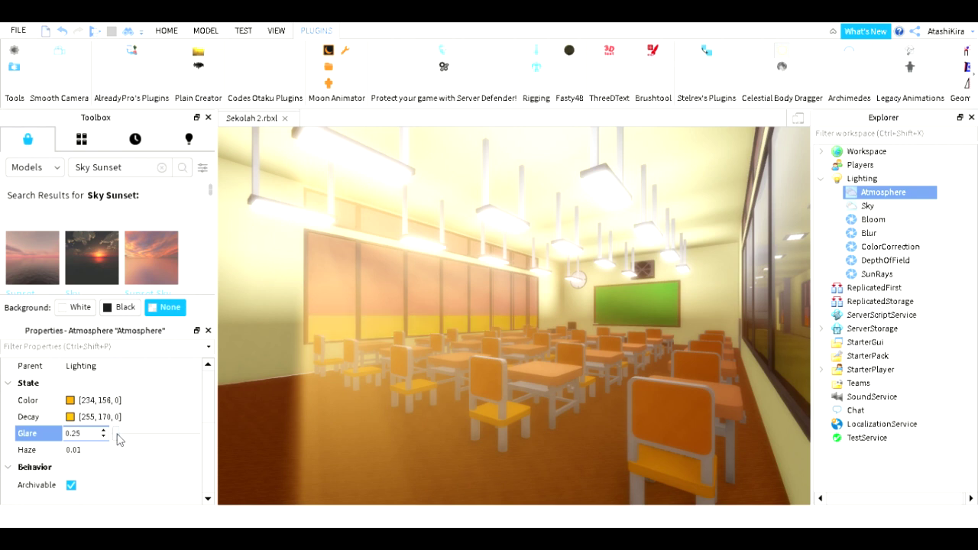
type("0.51")
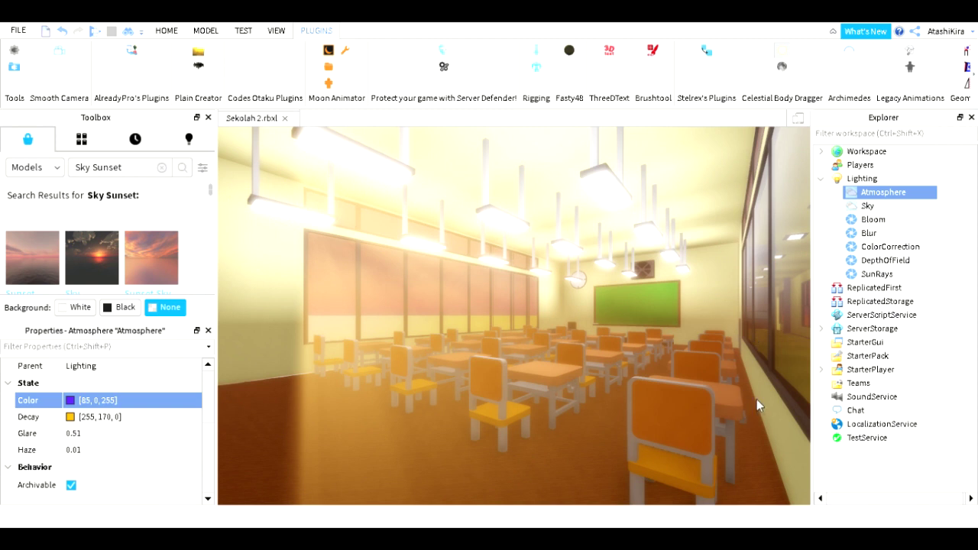
Step: Set the Atmosphere Glare to 0.25
left_click(79, 433)
type("0.25")
key("Return")
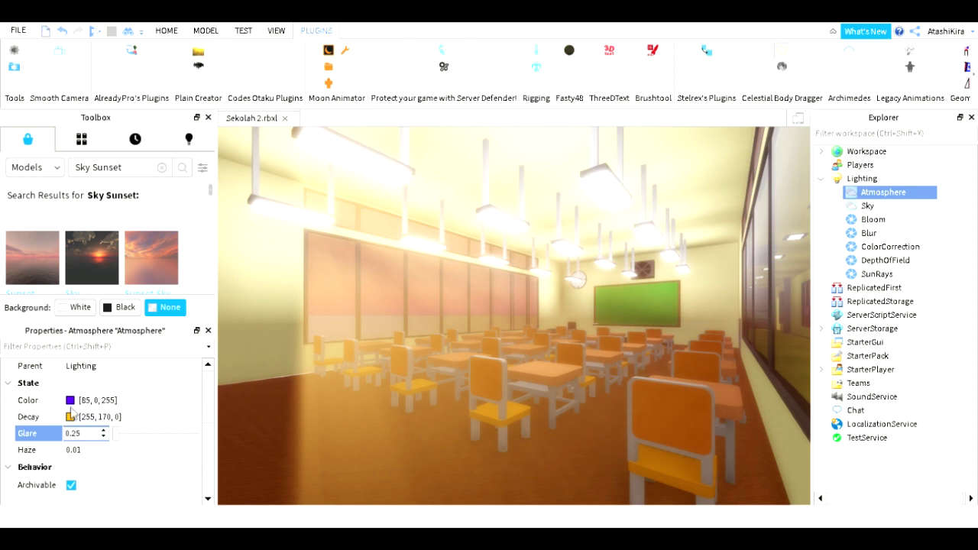
Step: Return the Atmosphere Color to white [255, 255, 255], keeping Decay orange
left_click(83, 393)
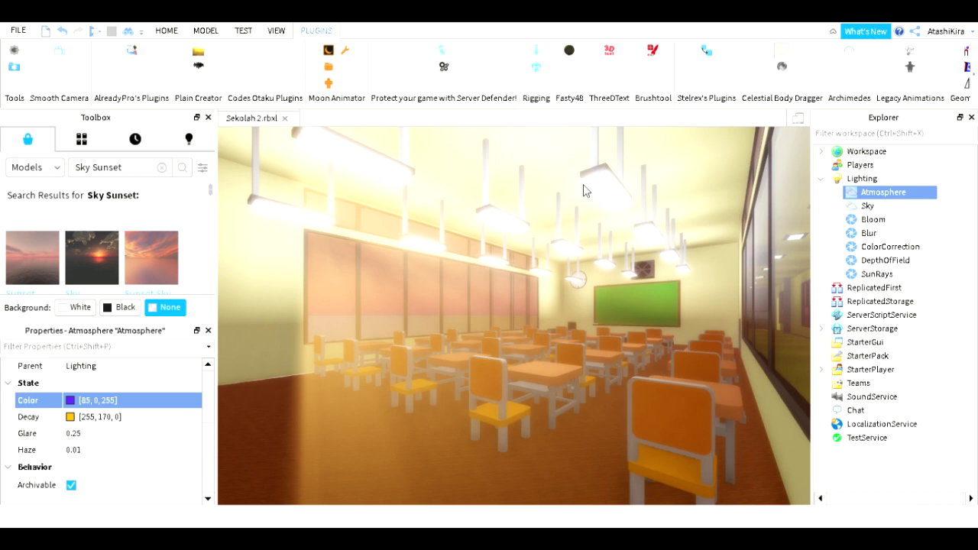
key("ctrl+z")
key("ctrl+z")
key("ctrl+z")
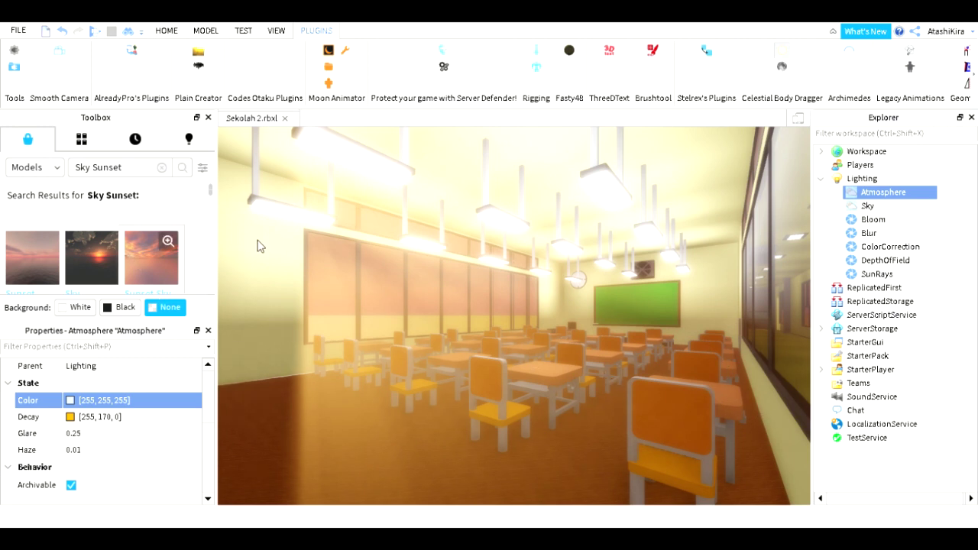
left_click(72, 420)
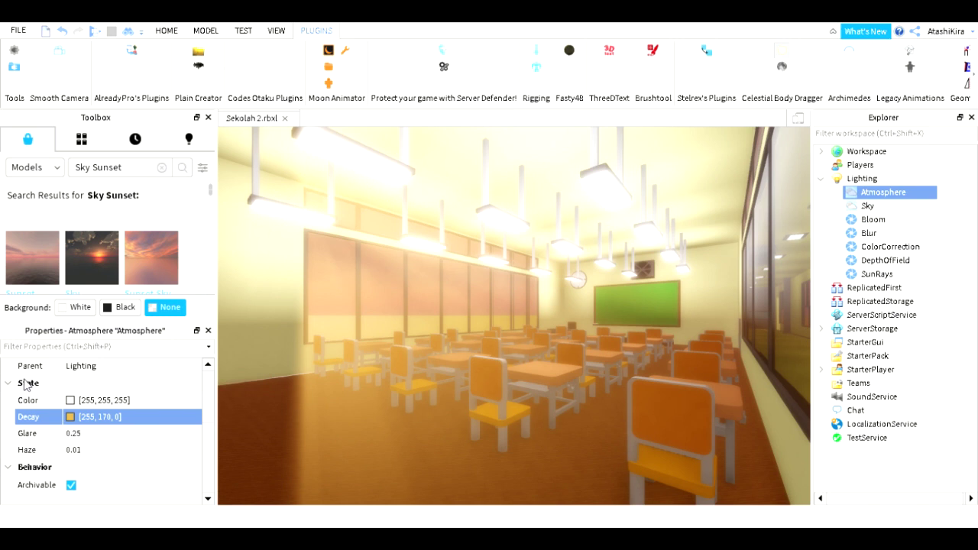
scroll(86, 433, "up", 3)
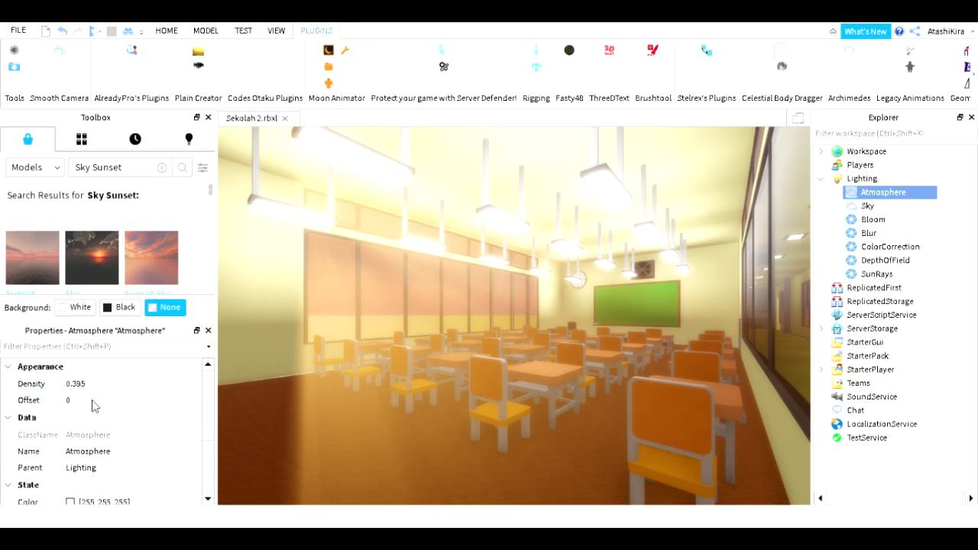
Step: Test a higher Atmosphere Offset, reset it to 0, and lower Density from 0.395 to 0.203
left_click(92, 400)
mouse_move(115, 405)
left_mouse_down()
mouse_move(142, 406)
mouse_move(100, 404)
left_mouse_up()
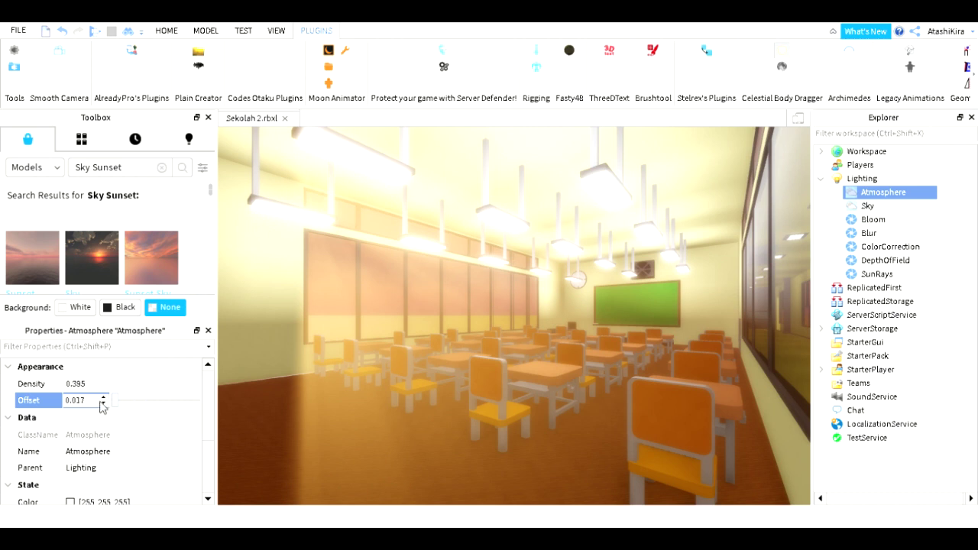
left_click(96, 385)
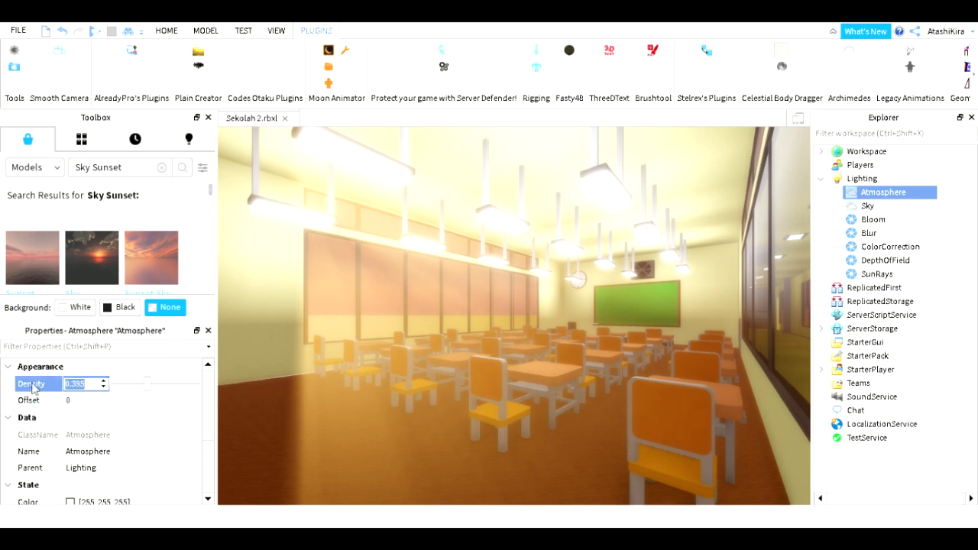
mouse_move(150, 392)
left_mouse_down()
mouse_move(166, 393)
mouse_move(134, 392)
left_mouse_up()
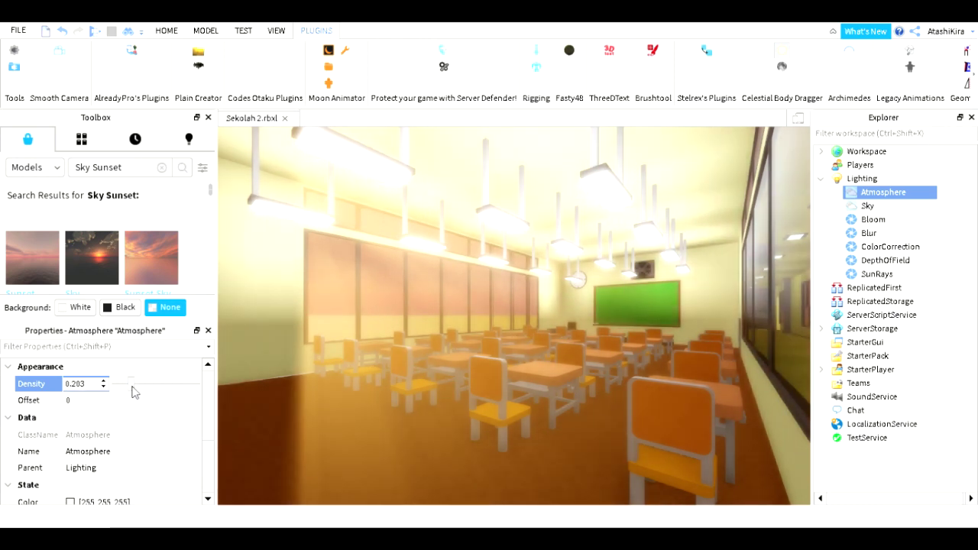
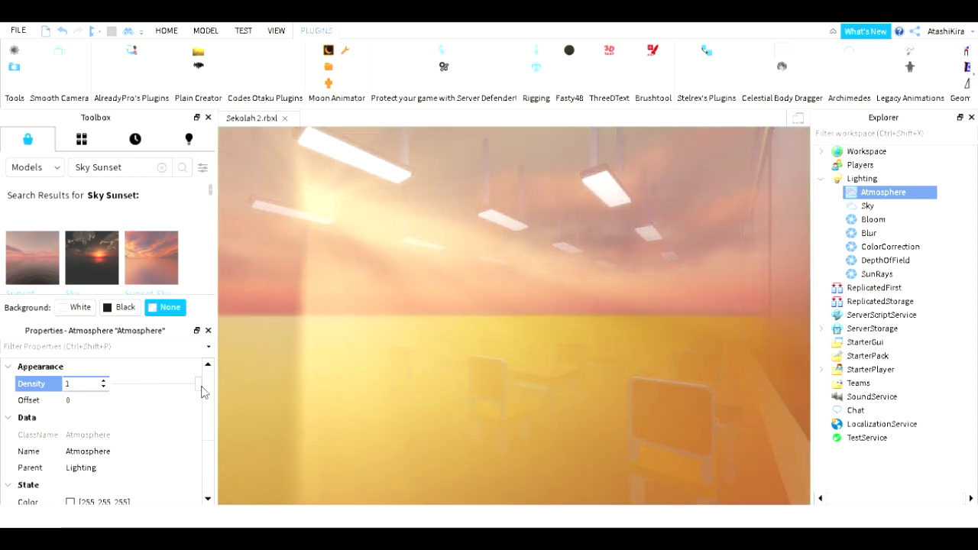
Step: Drag the Atmosphere Density slider down to about 0.449 to clear the haze
left_click_drag(199, 392, 153, 389)
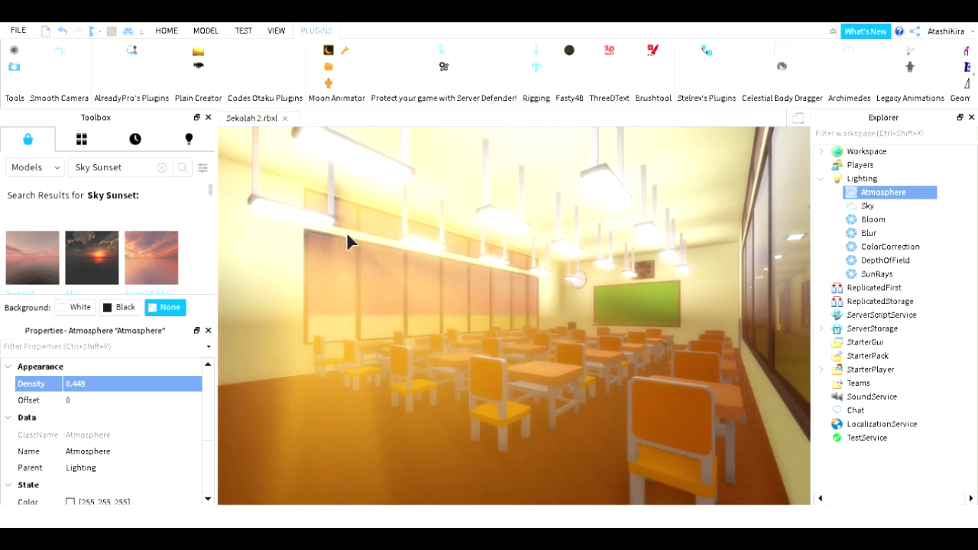
Step: Deselect Atmosphere and select the Lighting service to view Ambient [138, 138, 138] and Brightness 2
left_click(162, 30)
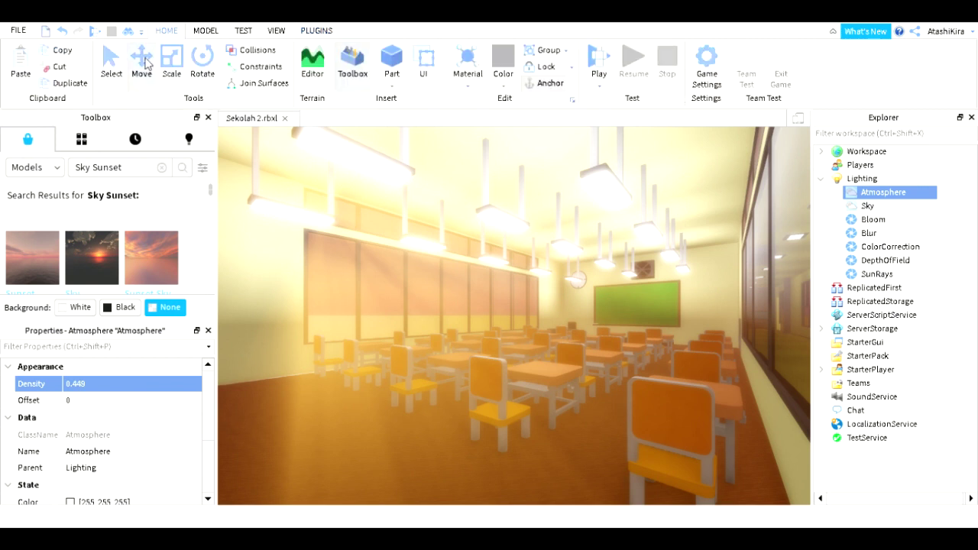
left_click(886, 463)
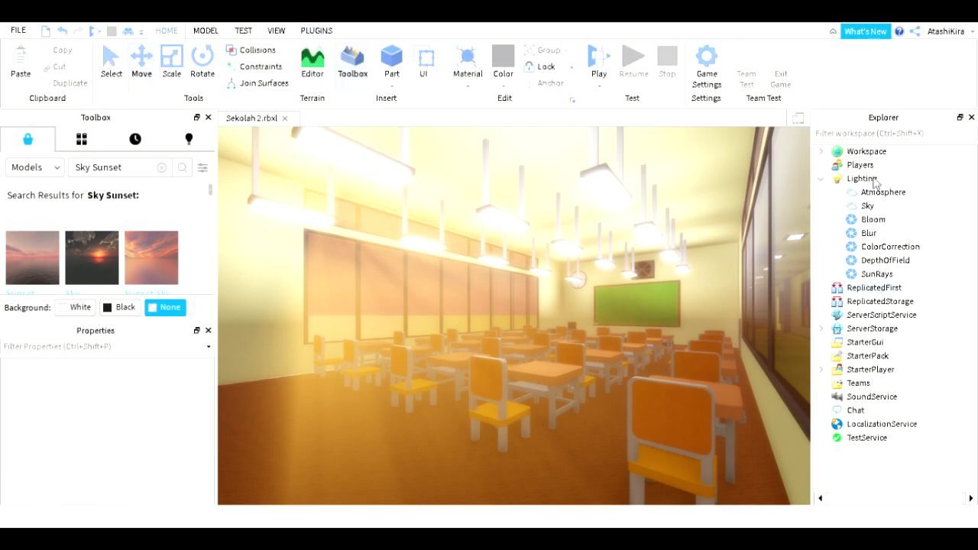
left_click(876, 181)
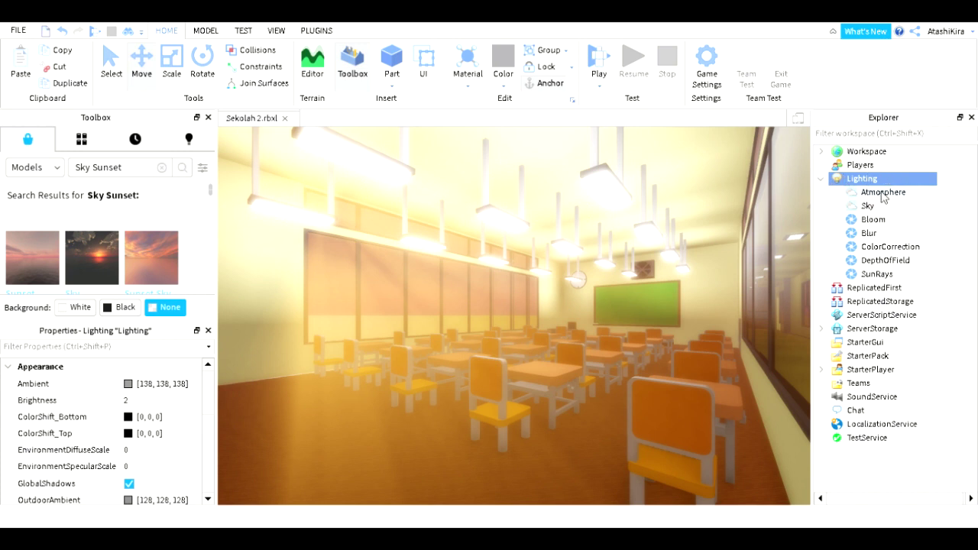